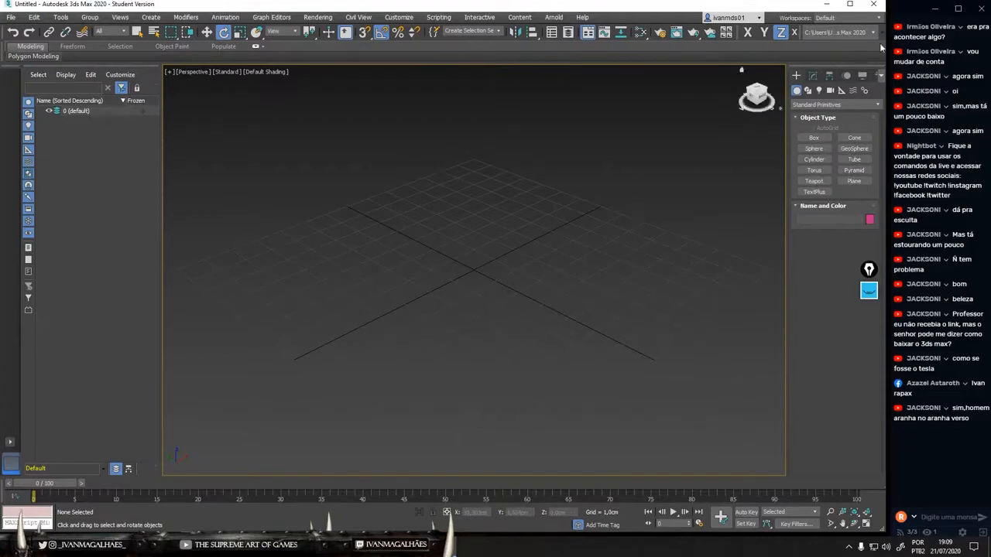
{"action": "key", "text": "super+plus"}
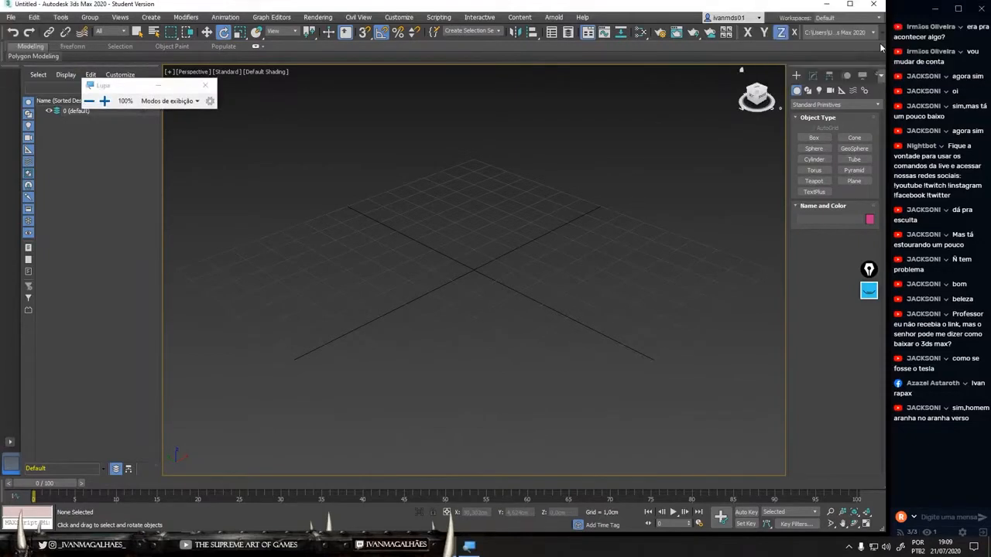
{"action": "left_click", "coordinate": [205, 85]}
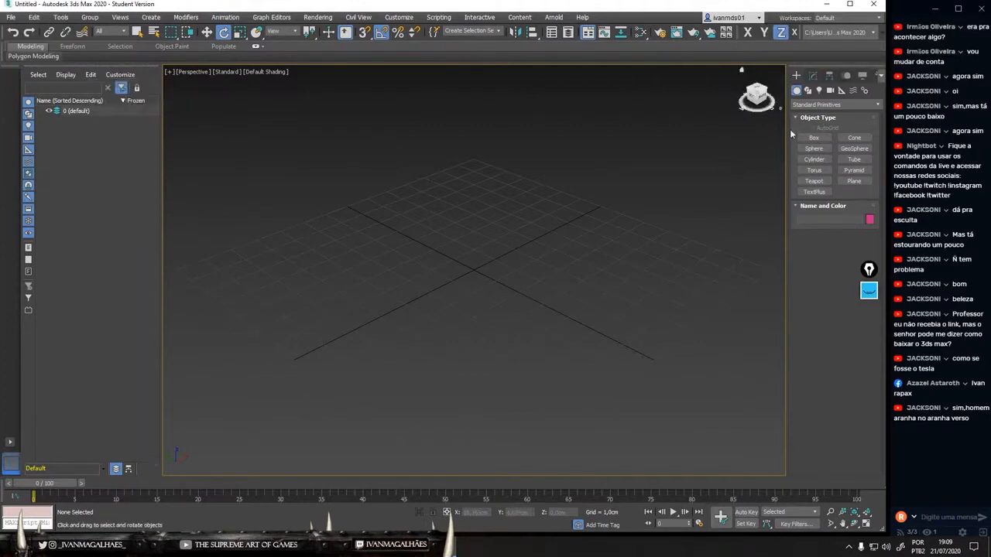
Step: Look through the command panels and the creation categories for shapes, lights, cameras, helpers, space warps and systems, ending on standard geometry
{"action": "left_click", "coordinate": [810, 77]}
{"action": "left_click", "coordinate": [829, 77]}
{"action": "left_click", "coordinate": [844, 77]}
{"action": "left_click", "coordinate": [795, 78]}
{"action": "left_click", "coordinate": [808, 91]}
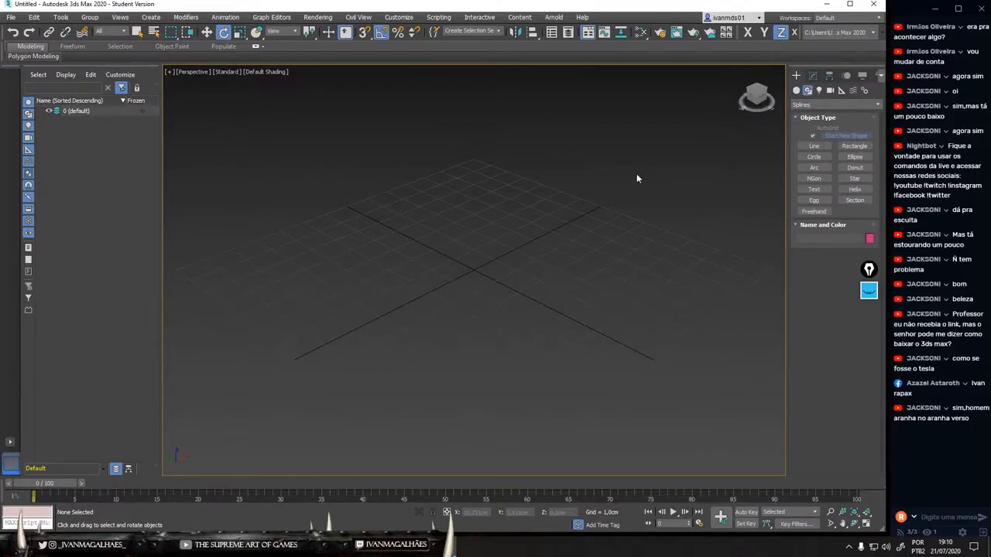
{"action": "left_click", "coordinate": [819, 90]}
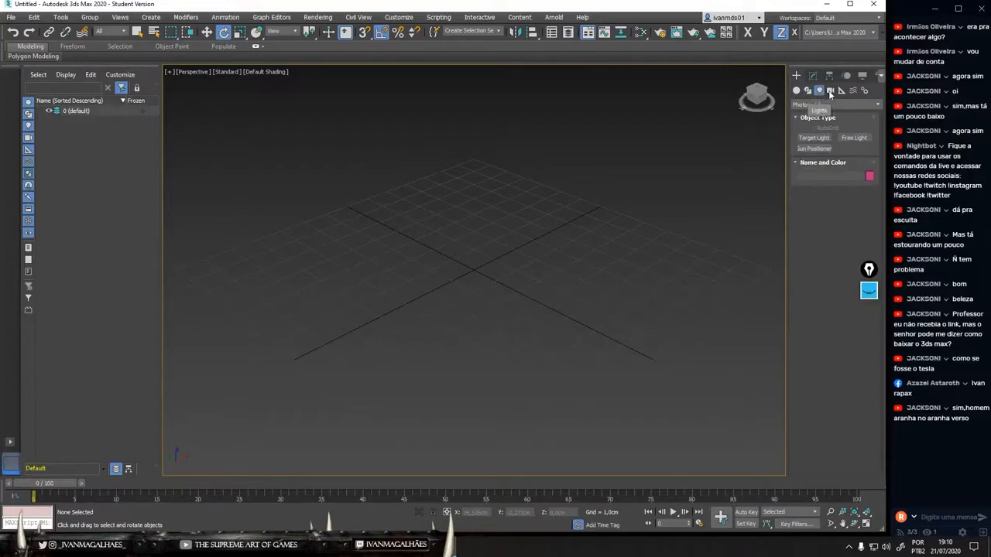
{"action": "left_click", "coordinate": [829, 90]}
{"action": "left_click", "coordinate": [842, 92]}
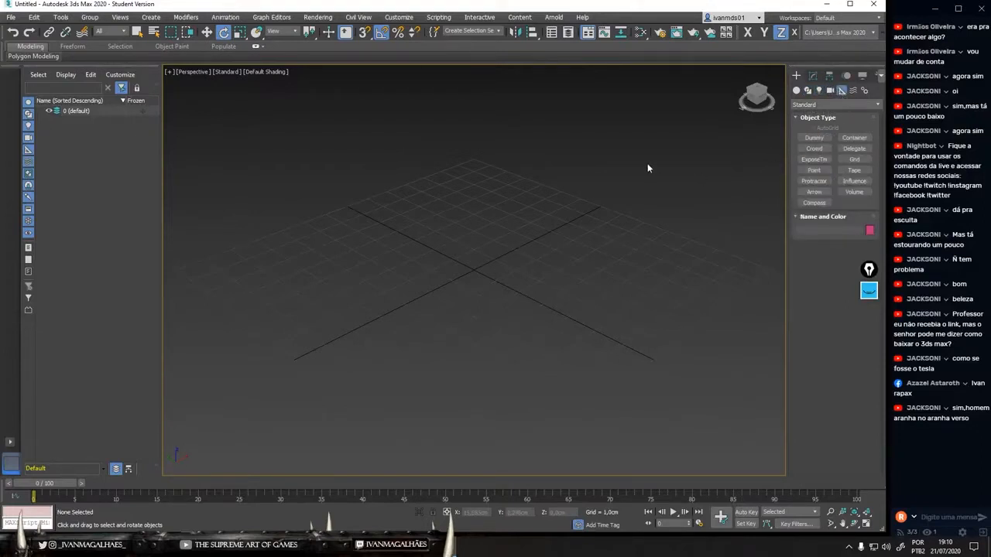
{"action": "left_click", "coordinate": [851, 91]}
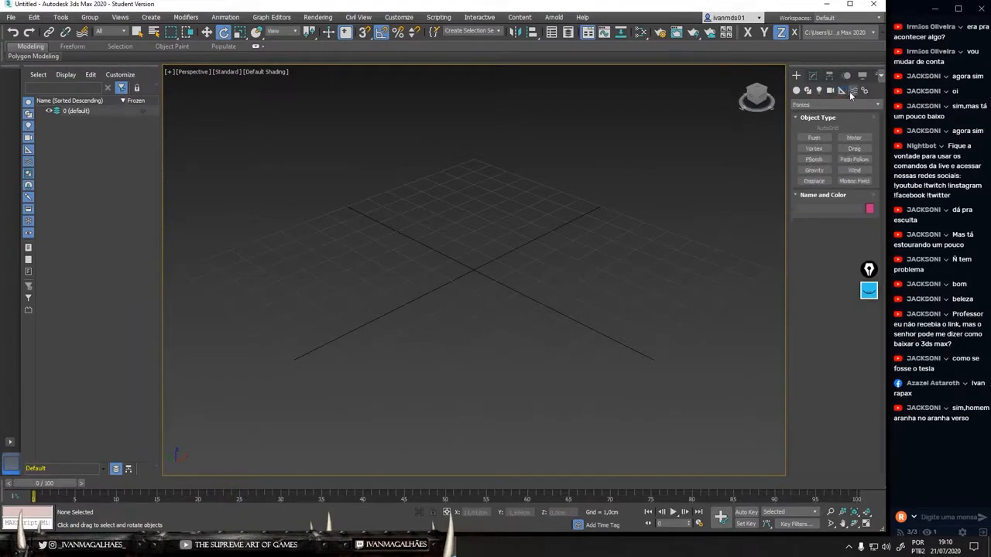
{"action": "left_click", "coordinate": [865, 90]}
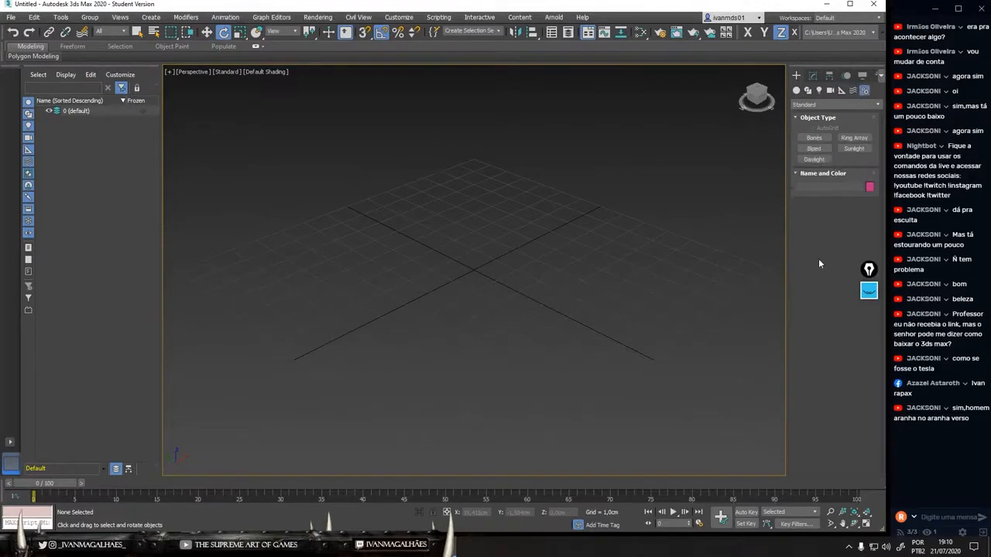
{"action": "left_click", "coordinate": [798, 90]}
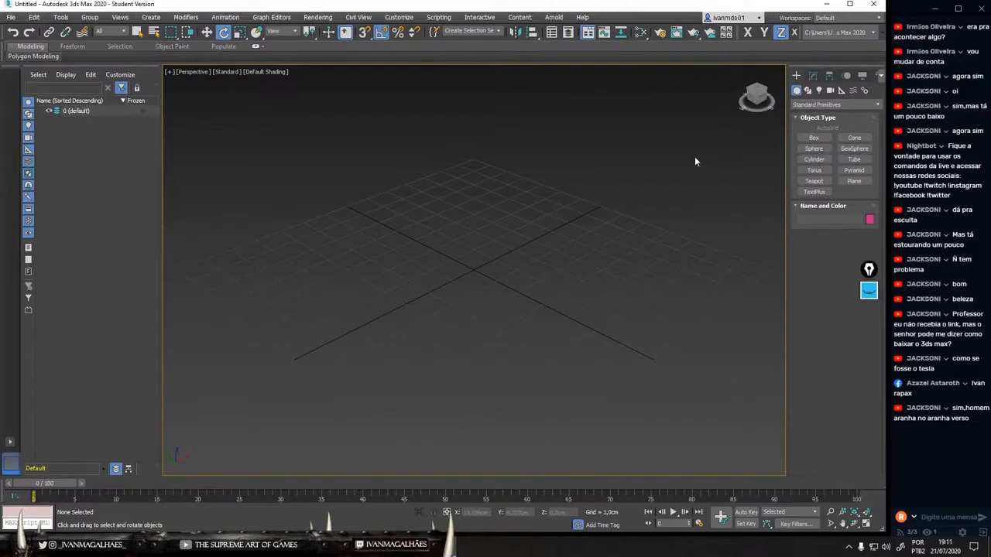
Step: Create a large box on the grid, about 5.6 cm long, 5.3 cm wide and 5.2 cm high
{"action": "mouse_move", "coordinate": [672, 181]}
{"action": "middle_mouse_down"}
{"action": "mouse_move", "coordinate": [674, 164]}
{"action": "mouse_move", "coordinate": [672, 174]}
{"action": "middle_mouse_up"}
{"action": "left_click", "coordinate": [819, 139]}
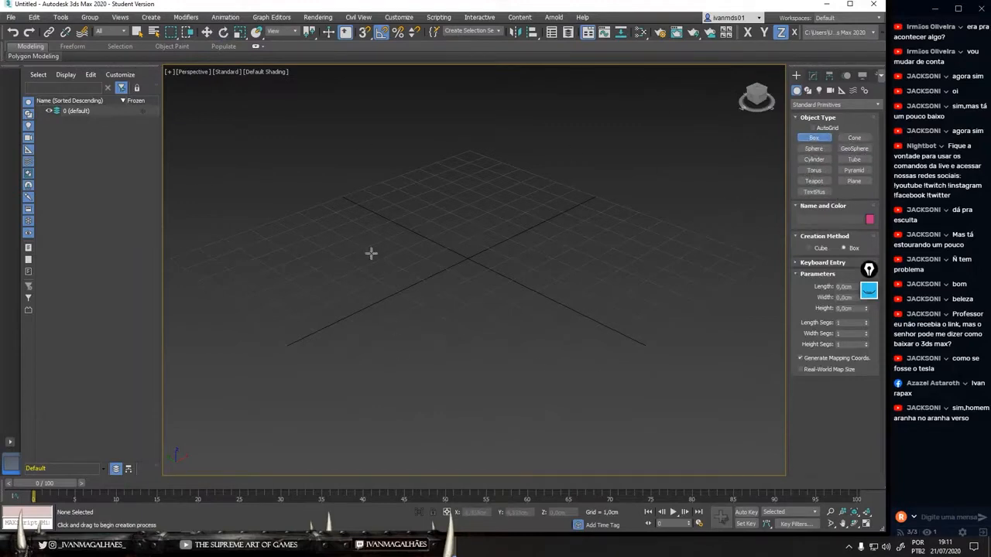
{"action": "left_click", "coordinate": [403, 271]}
{"action": "left_click_drag", "start_coordinate": [402, 273], "coordinate": [643, 275]}
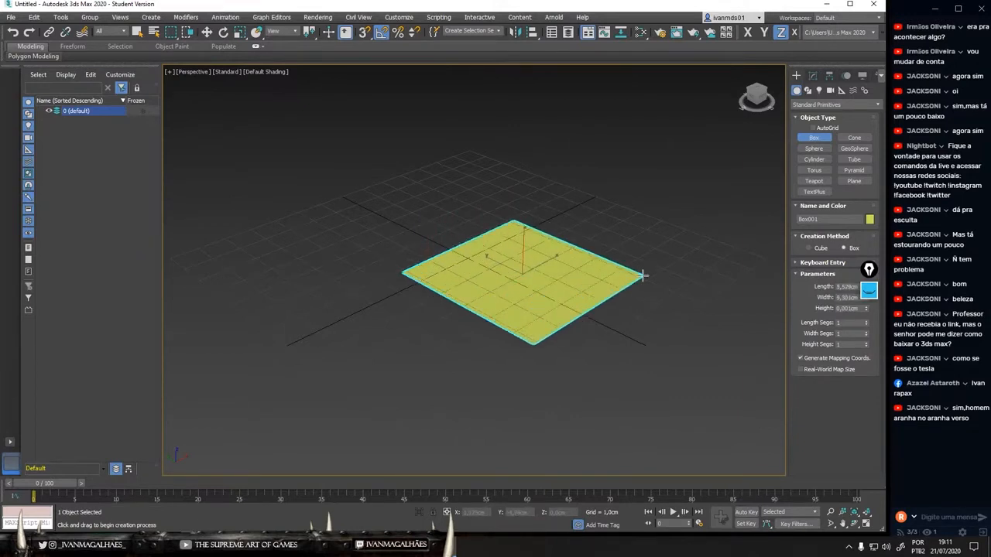
{"action": "left_click_drag", "start_coordinate": [643, 274], "coordinate": [643, 274]}
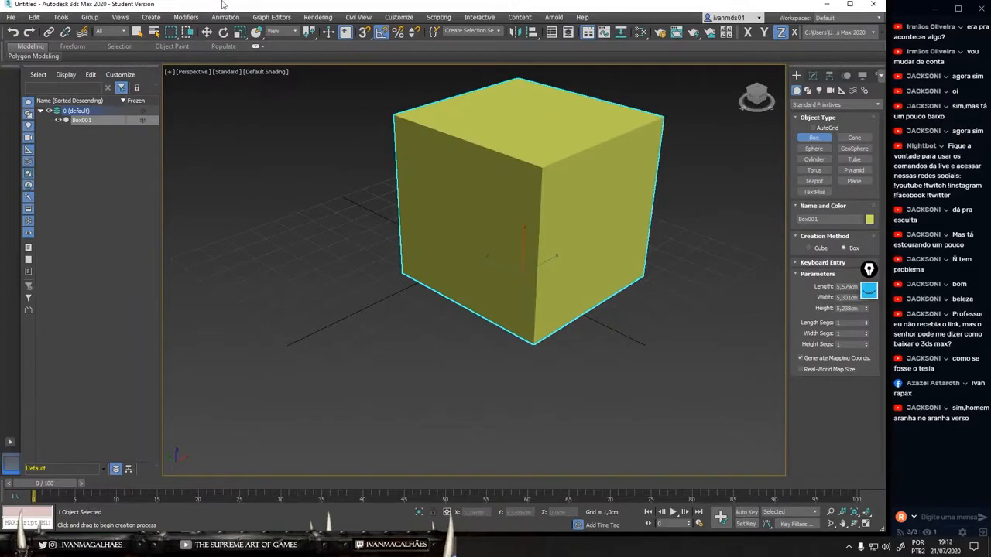
Step: Create three small boxes of different sizes on the grid beside the large box
{"action": "middle_click_drag", "start_coordinate": [578, 253], "coordinate": [489, 303], "text": "alt"}
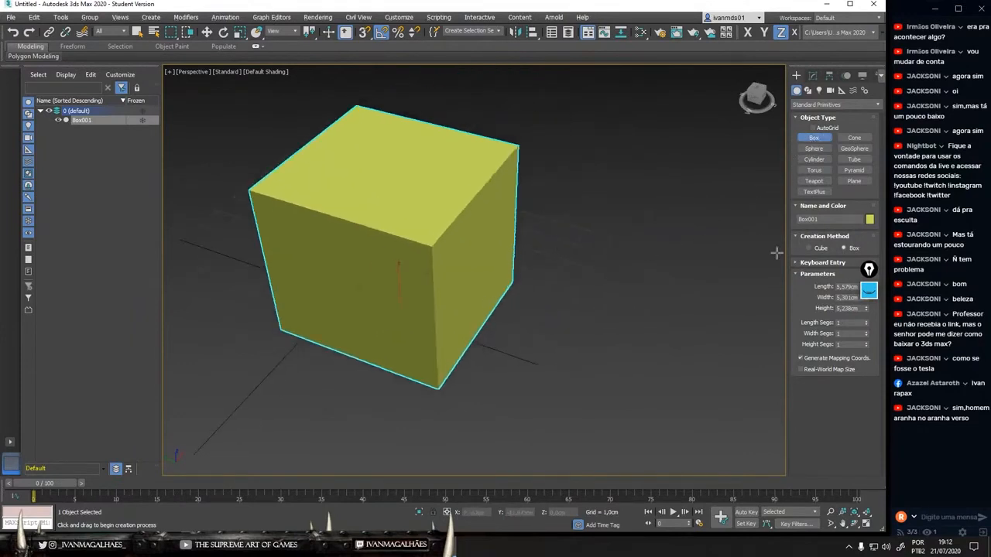
{"action": "left_click_drag", "start_coordinate": [545, 281], "coordinate": [580, 315]}
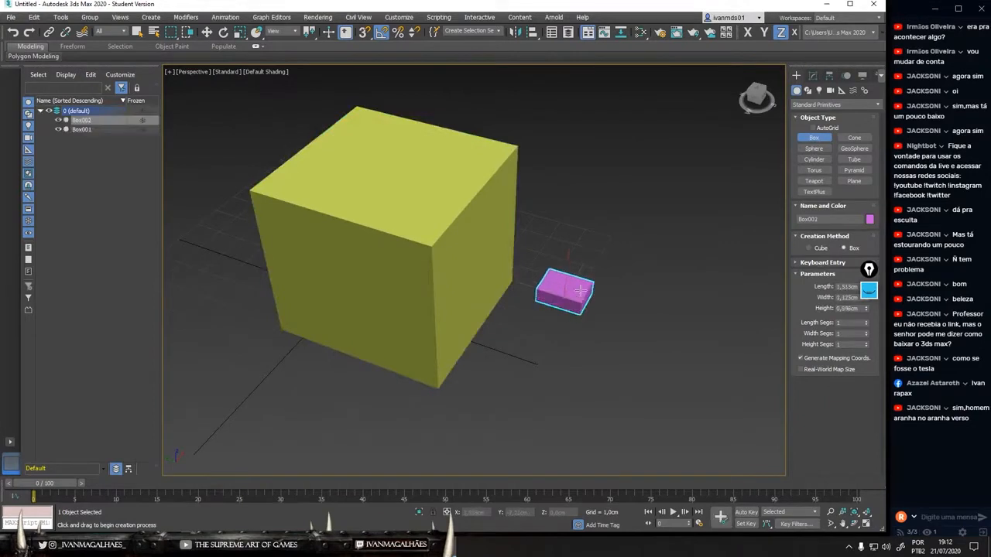
{"action": "left_click", "coordinate": [581, 270]}
{"action": "left_click_drag", "start_coordinate": [598, 224], "coordinate": [612, 246]}
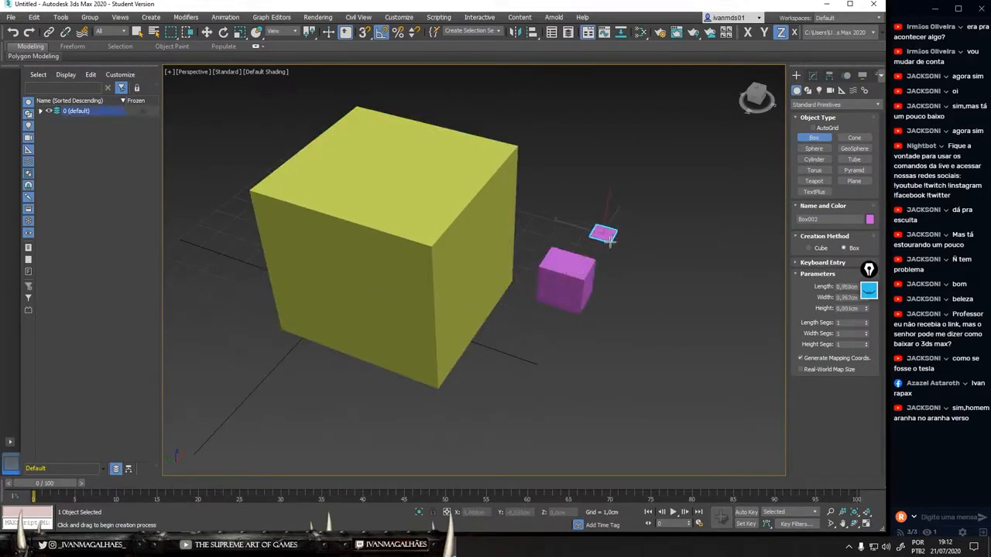
{"action": "left_click", "coordinate": [613, 220]}
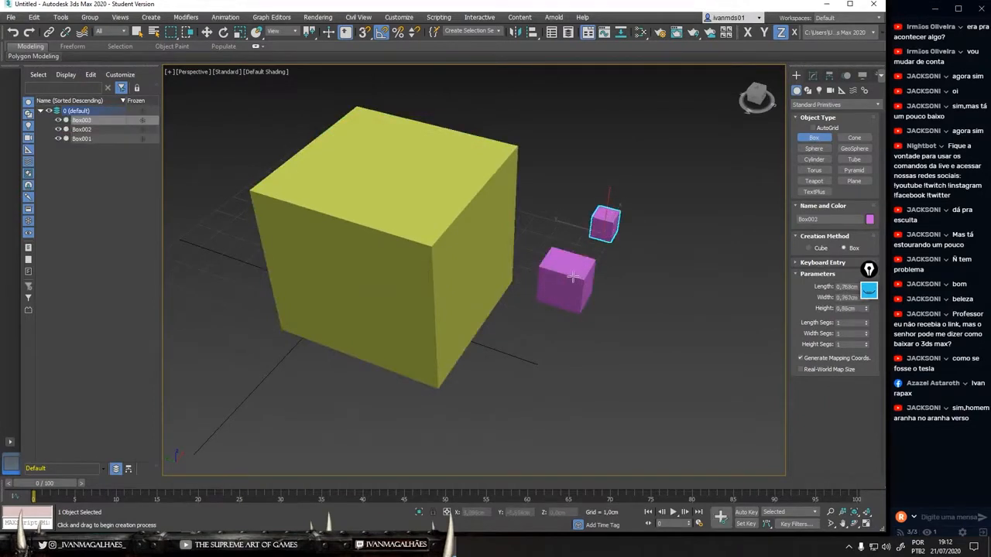
{"action": "left_click_drag", "start_coordinate": [630, 274], "coordinate": [642, 288]}
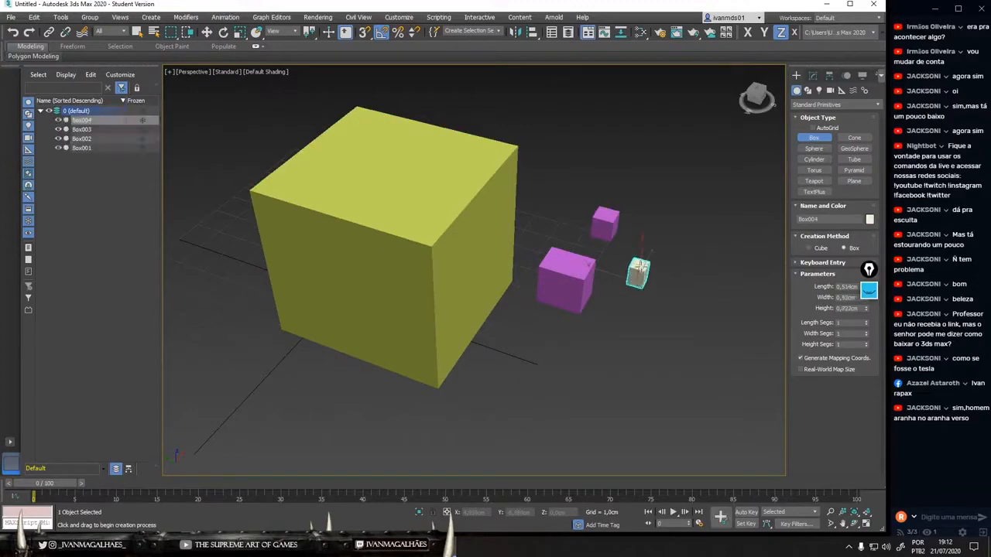
{"action": "left_click", "coordinate": [641, 265]}
Step: Leave box creation for the Select Object tool, select each of the four boxes individually, and clear the selection
{"action": "left_click", "coordinate": [827, 137]}
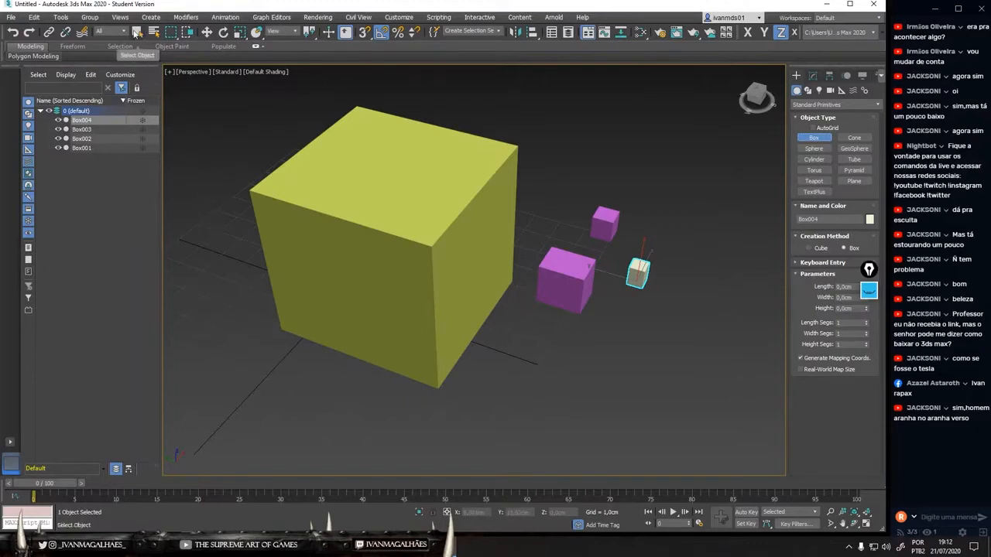
{"action": "left_click", "coordinate": [137, 33]}
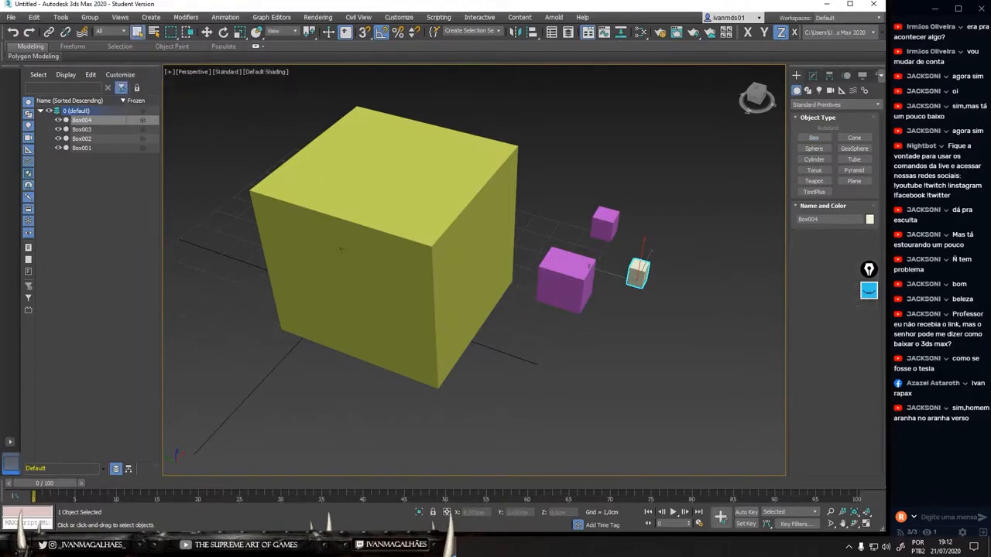
{"action": "left_click", "coordinate": [565, 280]}
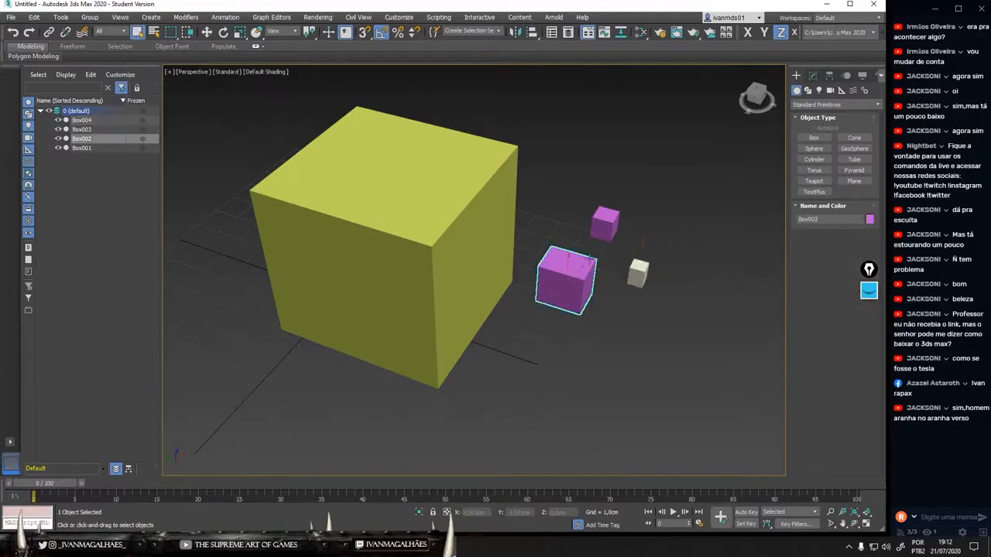
{"action": "left_click", "coordinate": [604, 223]}
{"action": "left_click", "coordinate": [480, 226]}
{"action": "left_click", "coordinate": [571, 272]}
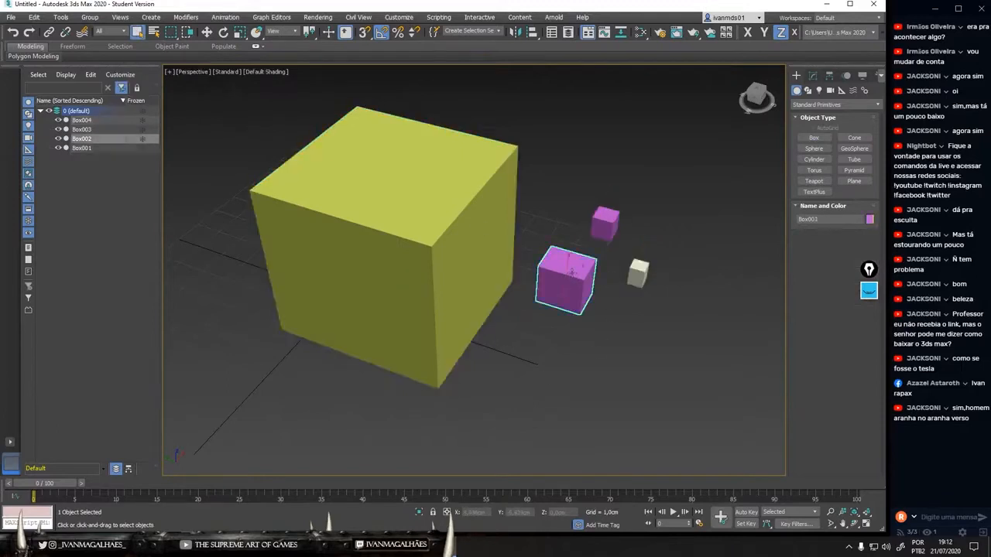
{"action": "left_click", "coordinate": [639, 272]}
{"action": "left_click", "coordinate": [461, 183]}
{"action": "left_click", "coordinate": [597, 149]}
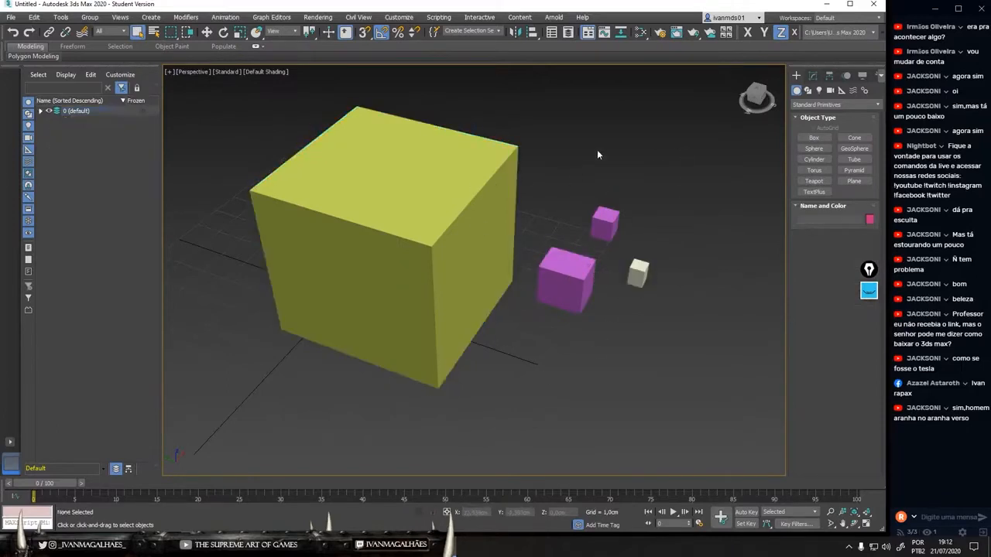
{"action": "left_click", "coordinate": [487, 204]}
{"action": "left_click", "coordinate": [602, 219]}
{"action": "left_click", "coordinate": [566, 277]}
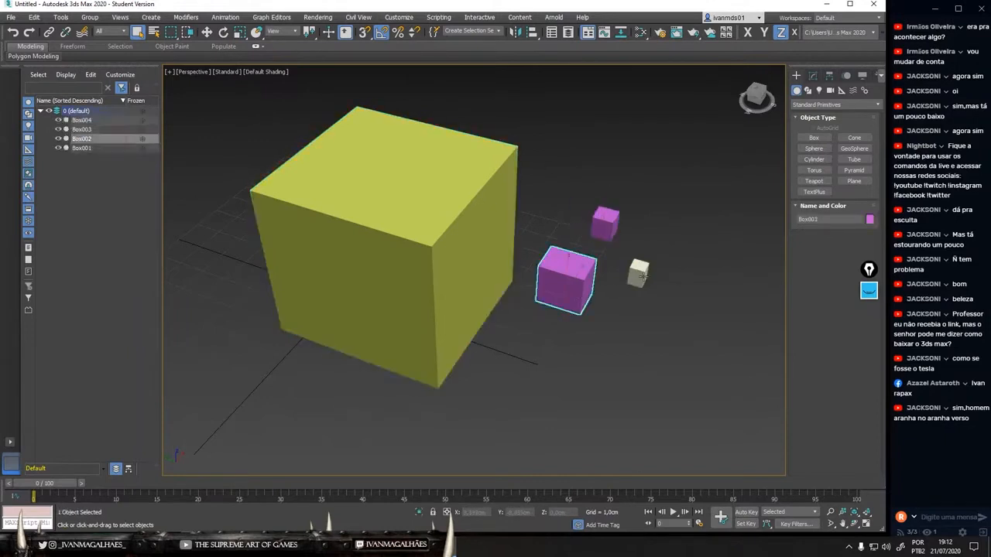
{"action": "left_click", "coordinate": [639, 272]}
{"action": "left_click", "coordinate": [496, 241]}
{"action": "left_click", "coordinate": [588, 182]}
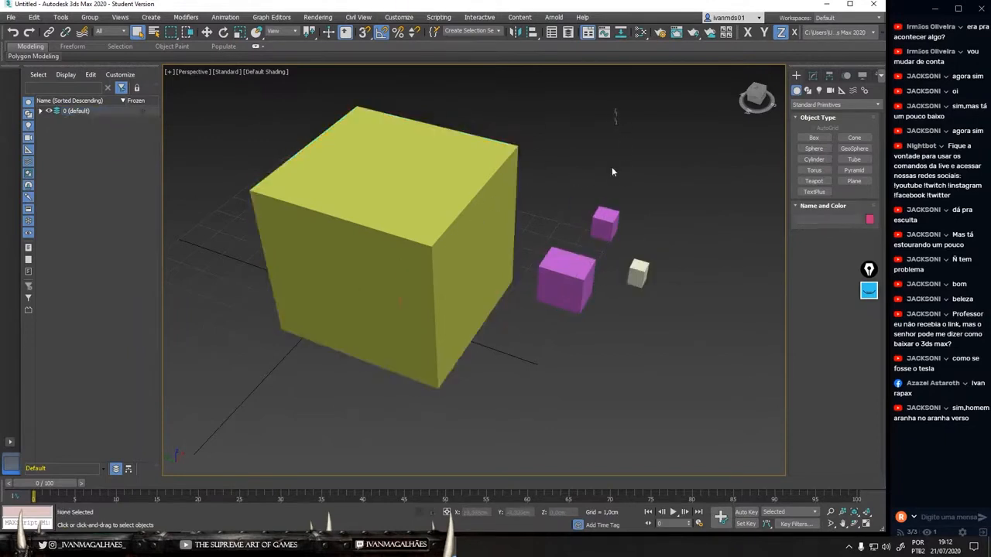
Step: Select several boxes together with a selection region, including all four at once, and clear the selection
{"action": "left_click_drag", "start_coordinate": [612, 172], "coordinate": [603, 449]}
{"action": "left_click_drag", "start_coordinate": [610, 284], "coordinate": [498, 414]}
{"action": "left_click", "coordinate": [599, 336]}
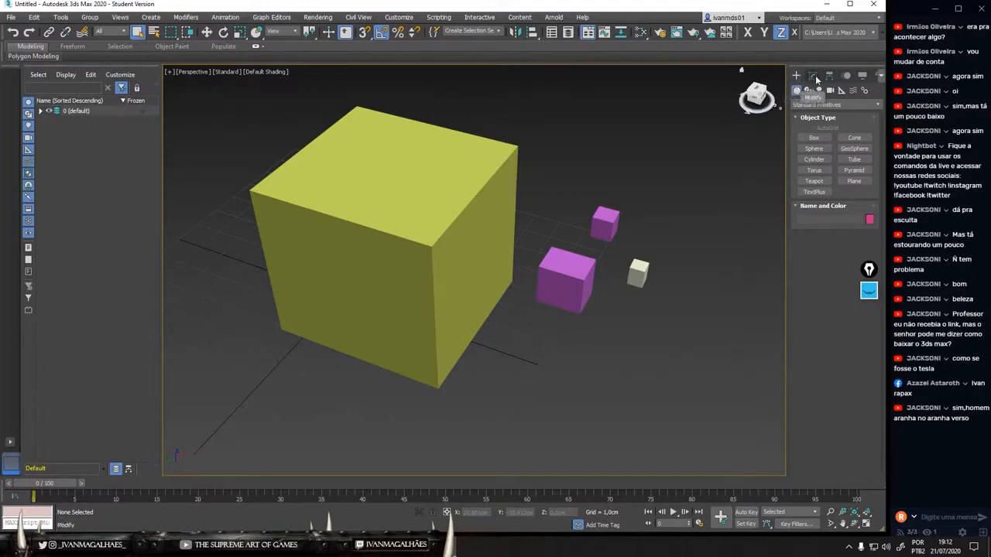
{"action": "left_click", "coordinate": [445, 205]}
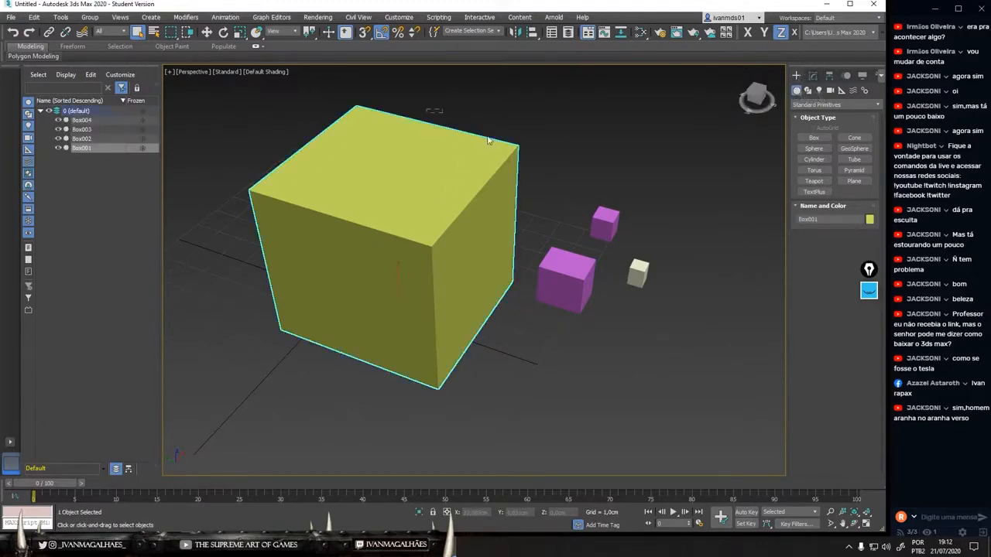
{"action": "left_click_drag", "start_coordinate": [489, 139], "coordinate": [707, 349]}
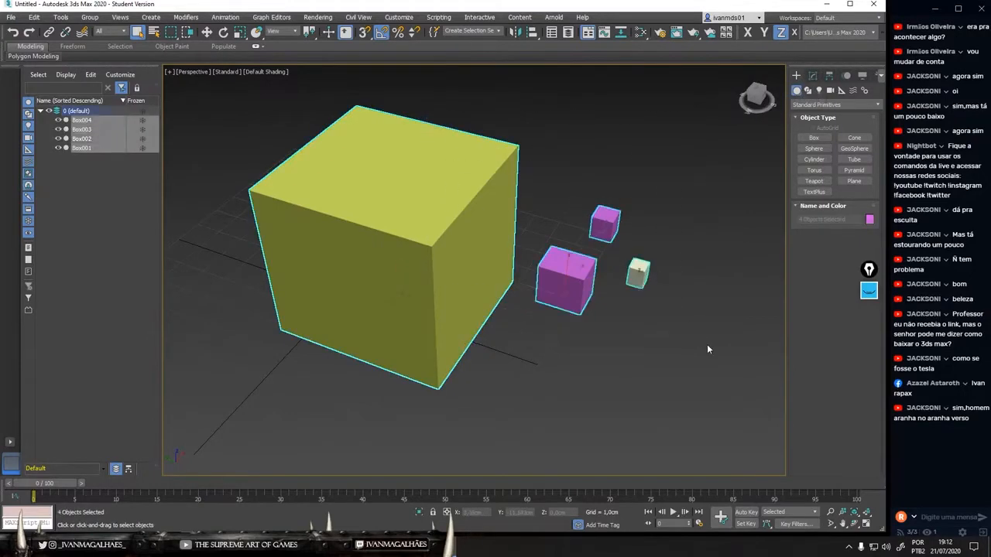
{"action": "left_click", "coordinate": [718, 222]}
Step: Show the large box's modify settings and rename it as X
{"action": "left_click", "coordinate": [813, 75]}
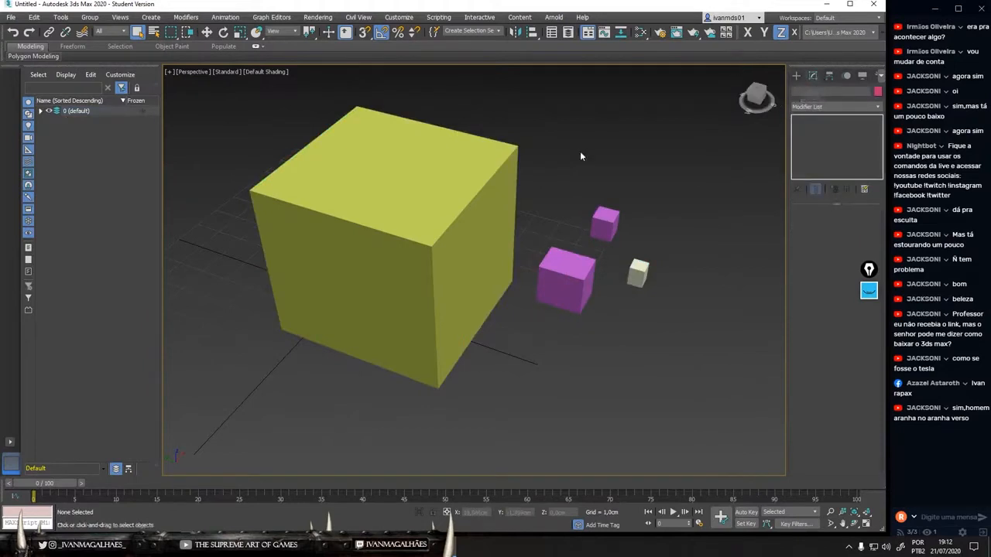
{"action": "left_click", "coordinate": [474, 171]}
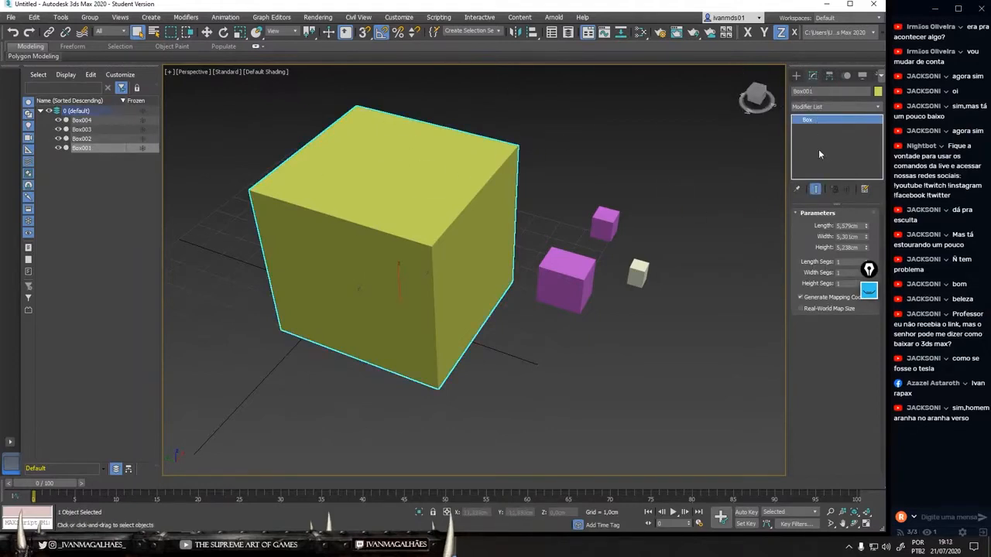
{"action": "left_click", "coordinate": [820, 91]}
{"action": "type", "text": "s"}
{"action": "key", "text": "Return"}
Step: Change the large box's object color to red from the 3ds Max palette
{"action": "left_click", "coordinate": [877, 92]}
{"action": "left_click", "coordinate": [451, 253]}
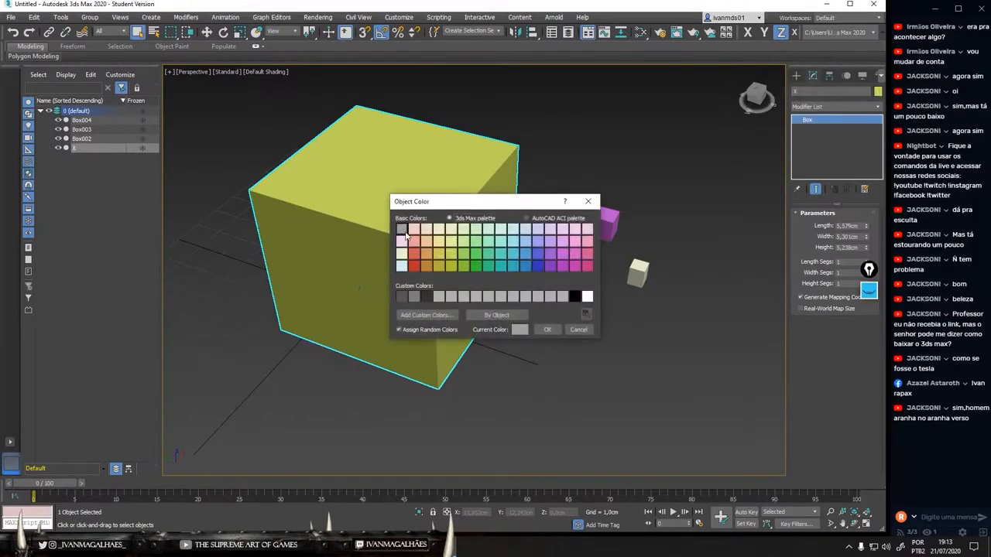
{"action": "left_click", "coordinate": [414, 266]}
{"action": "left_click", "coordinate": [548, 330]}
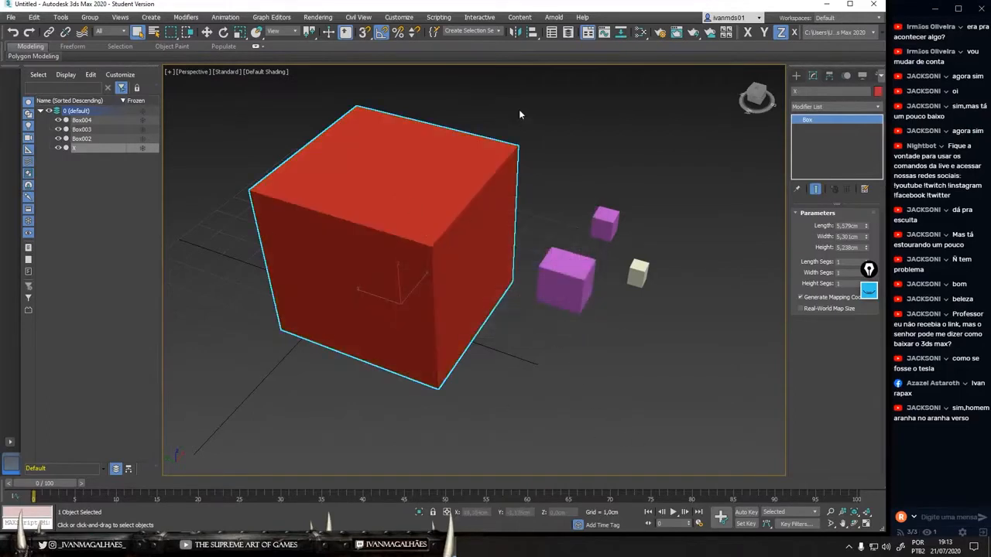
Step: Add a Bend modifier to the red box and remove it from the modifier stack
{"action": "left_click", "coordinate": [835, 108]}
{"action": "left_click", "coordinate": [878, 108]}
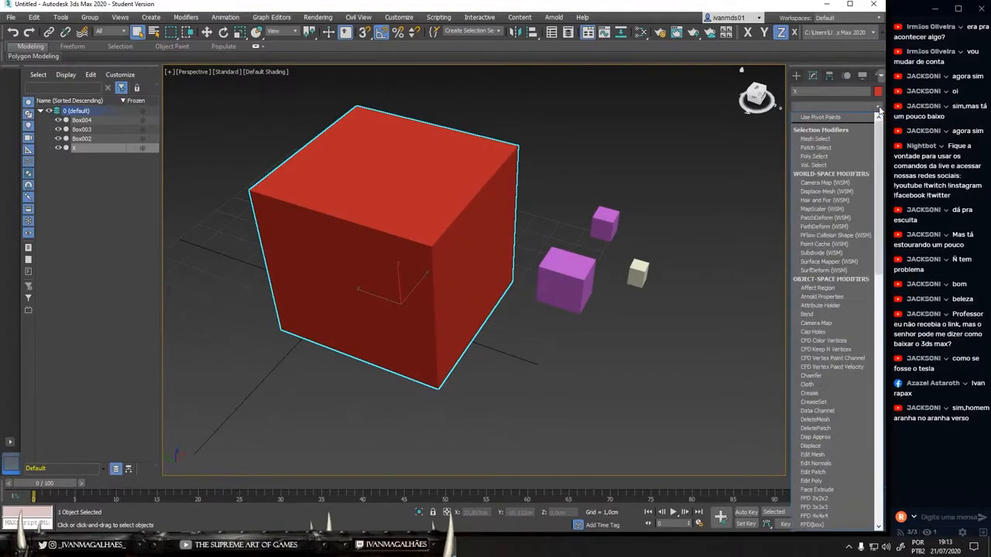
{"action": "left_click", "coordinate": [866, 111]}
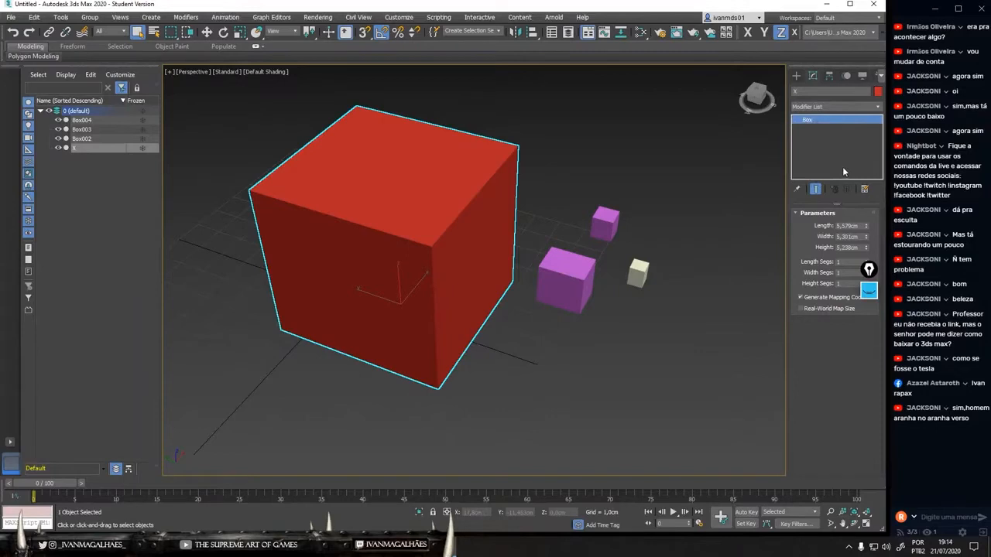
{"action": "left_click", "coordinate": [817, 106]}
{"action": "left_click", "coordinate": [817, 105]}
{"action": "left_click", "coordinate": [818, 105]}
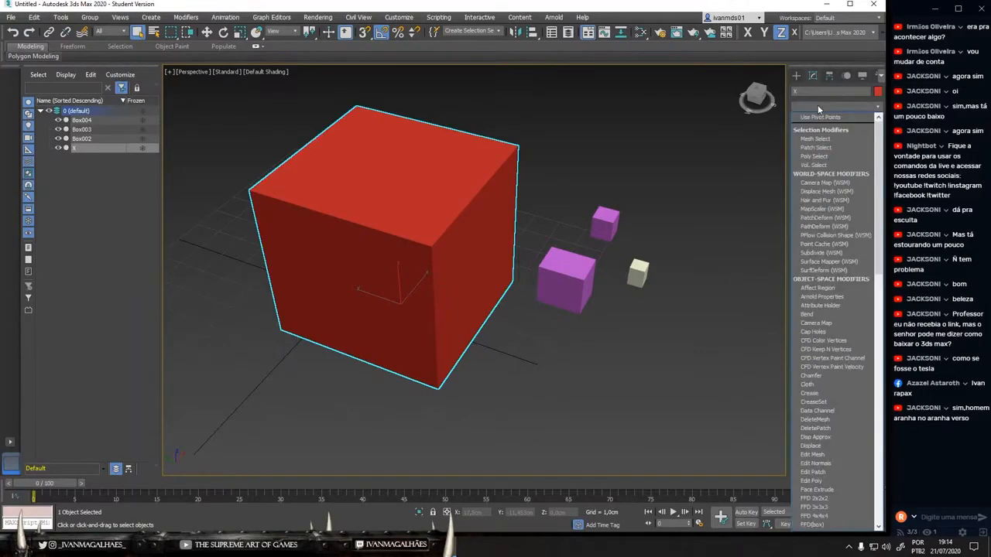
{"action": "left_click", "coordinate": [809, 313]}
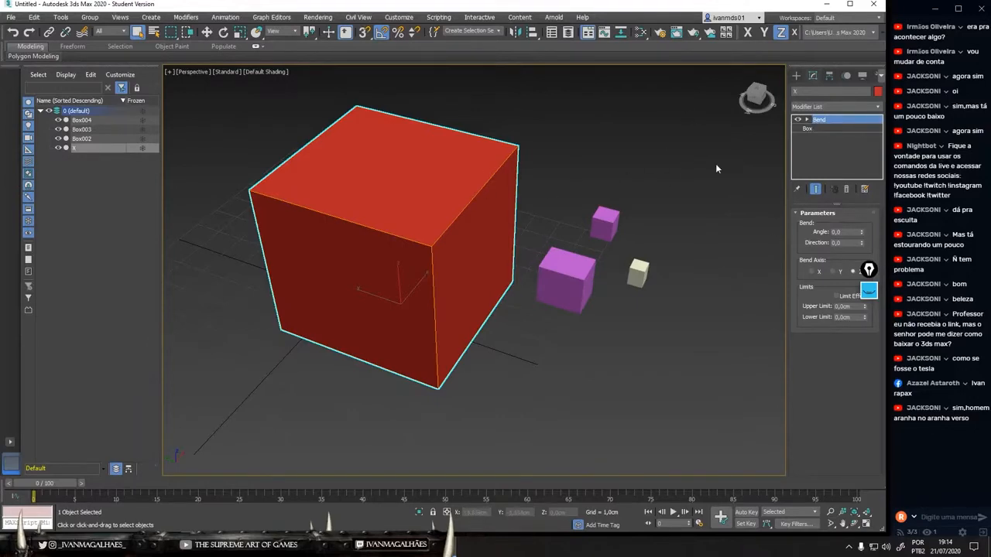
{"action": "left_click", "coordinate": [845, 190]}
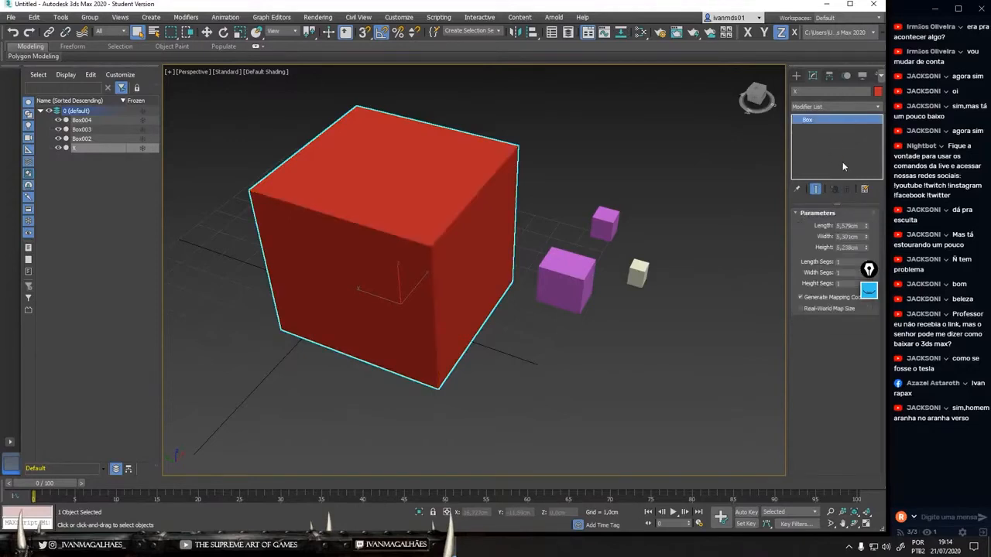
Step: Go through the red box's length, width and height parameters and adjust its height to 5,867 cm
{"action": "left_click_drag", "start_coordinate": [869, 269], "coordinate": [871, 460]}
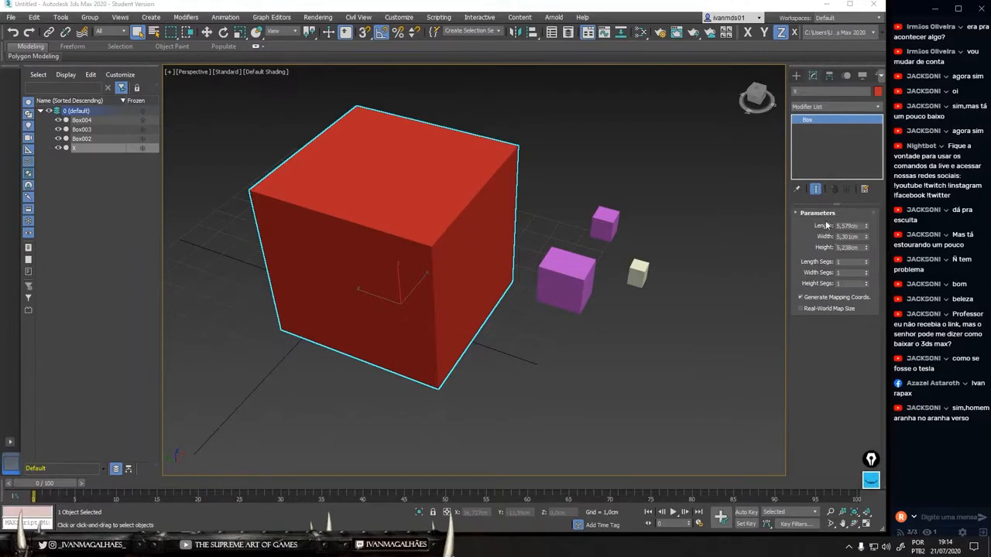
{"action": "double_click", "coordinate": [856, 225]}
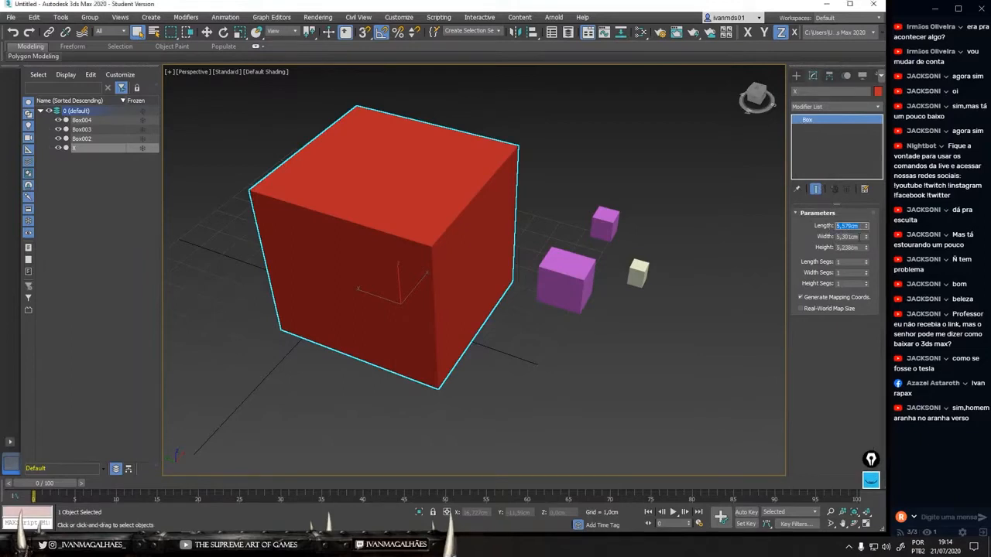
{"action": "key", "text": "Tab"}
{"action": "key", "text": "Tab"}
{"action": "left_click", "coordinate": [847, 226]}
{"action": "key", "text": "Tab"}
{"action": "key", "text": "Tab"}
{"action": "left_click_drag", "start_coordinate": [867, 248], "coordinate": [873, 276]}
{"action": "left_click_drag", "start_coordinate": [868, 237], "coordinate": [860, 310]}
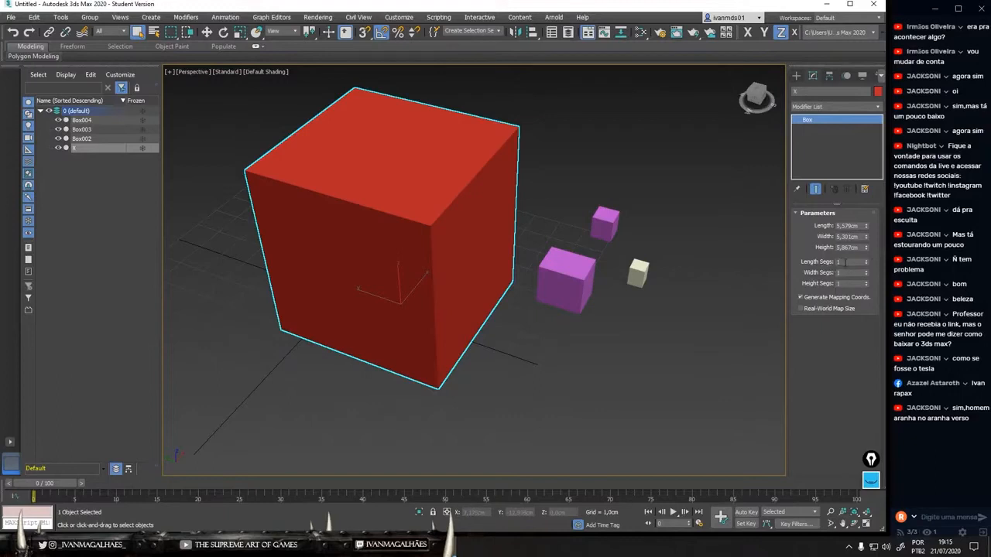
Step: Toggle the Edged Faces display of the perspective viewport on and off several times around the red box
{"action": "double_click", "coordinate": [839, 285]}
{"action": "middle_click_drag", "start_coordinate": [585, 164], "coordinate": [555, 202]}
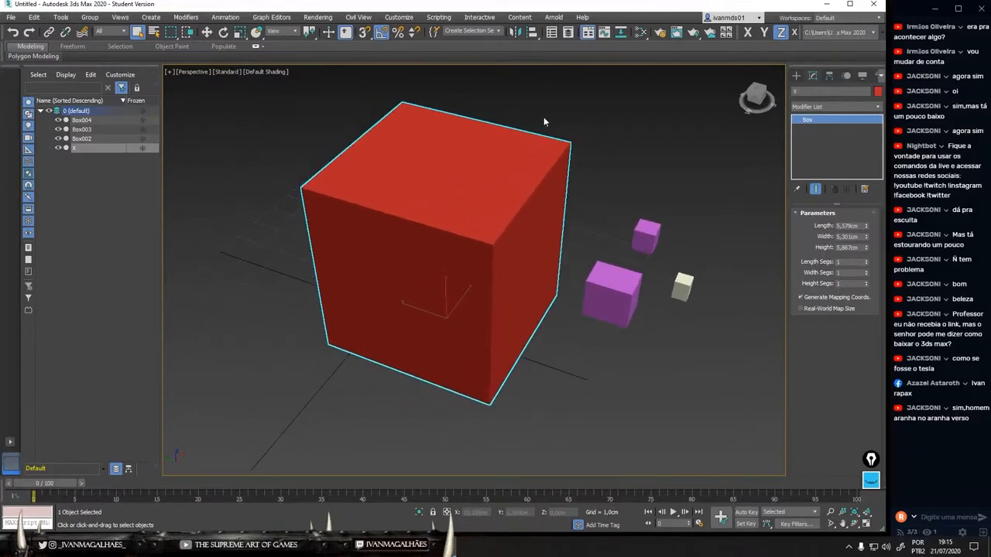
{"action": "middle_click_drag", "start_coordinate": [605, 145], "coordinate": [576, 140]}
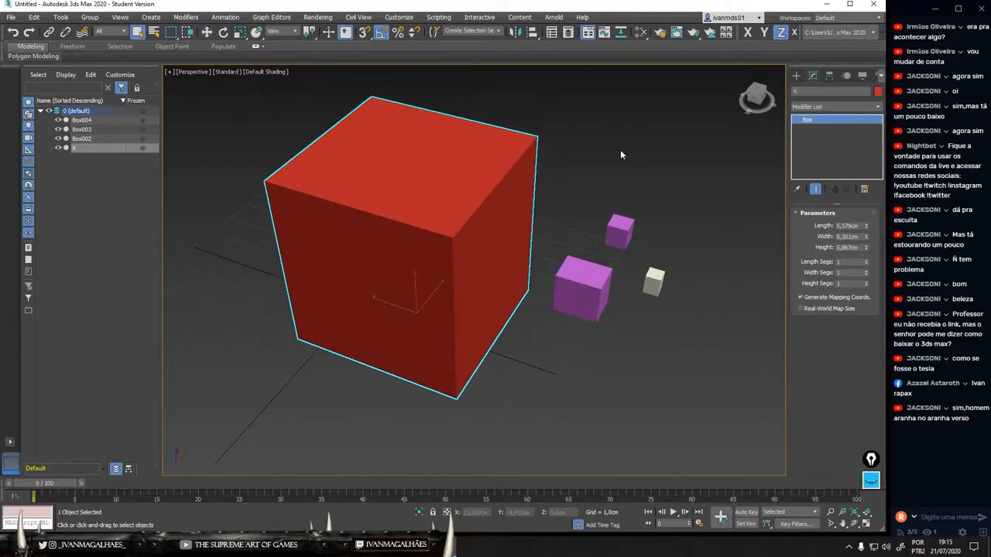
{"action": "key", "text": "F4"}
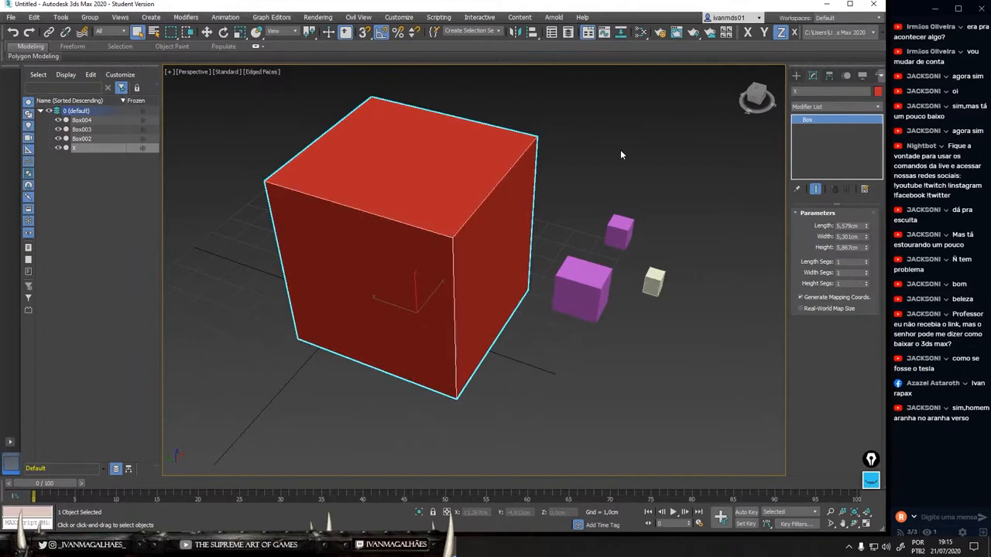
{"action": "key", "text": "F4"}
{"action": "key", "text": "F4"}
{"action": "key", "text": "F4"}
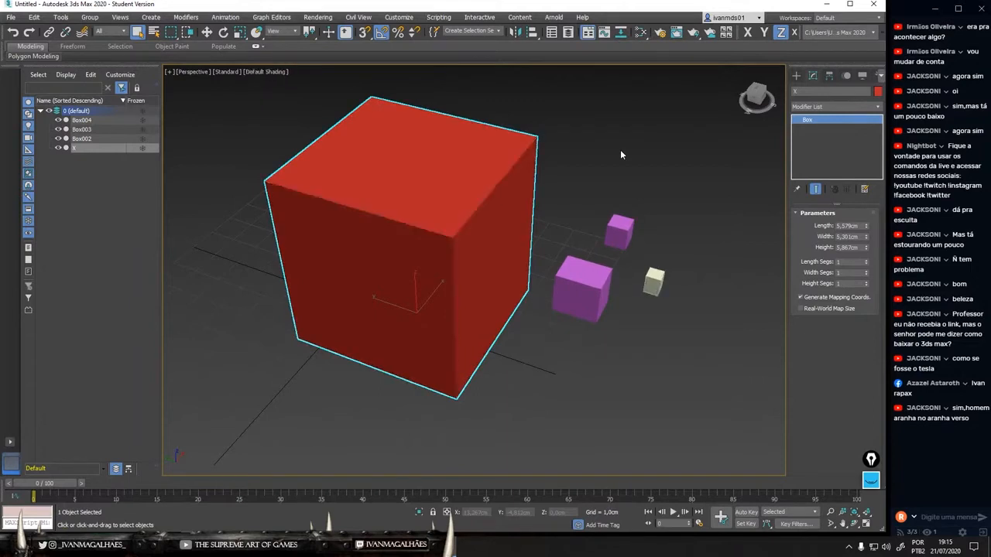
{"action": "key", "text": "F4"}
{"action": "key", "text": "F4"}
Step: Check the perspective viewport's shading options with the red box selected and deselected, leaving Default Shading active
{"action": "left_click", "coordinate": [267, 72]}
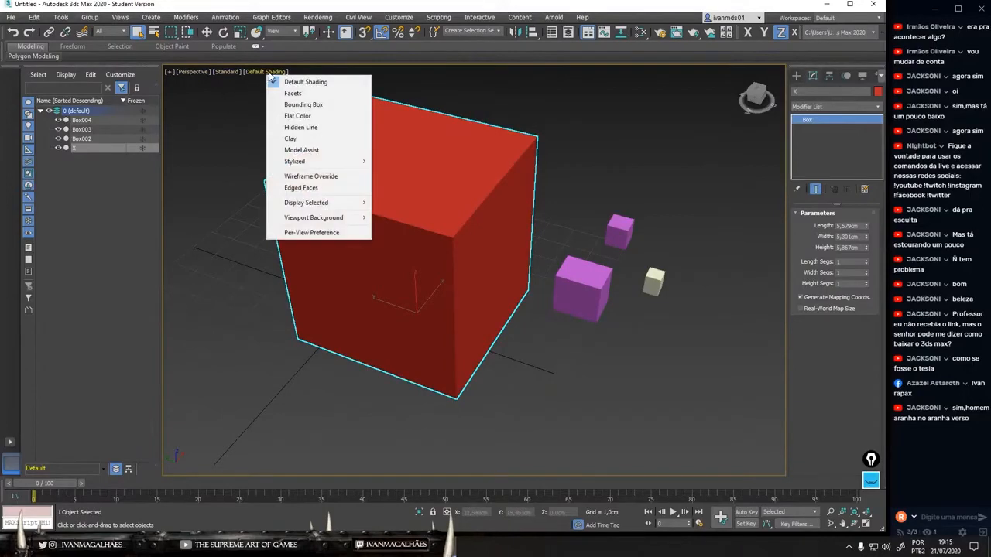
{"action": "left_click", "coordinate": [240, 97]}
{"action": "left_click", "coordinate": [278, 70]}
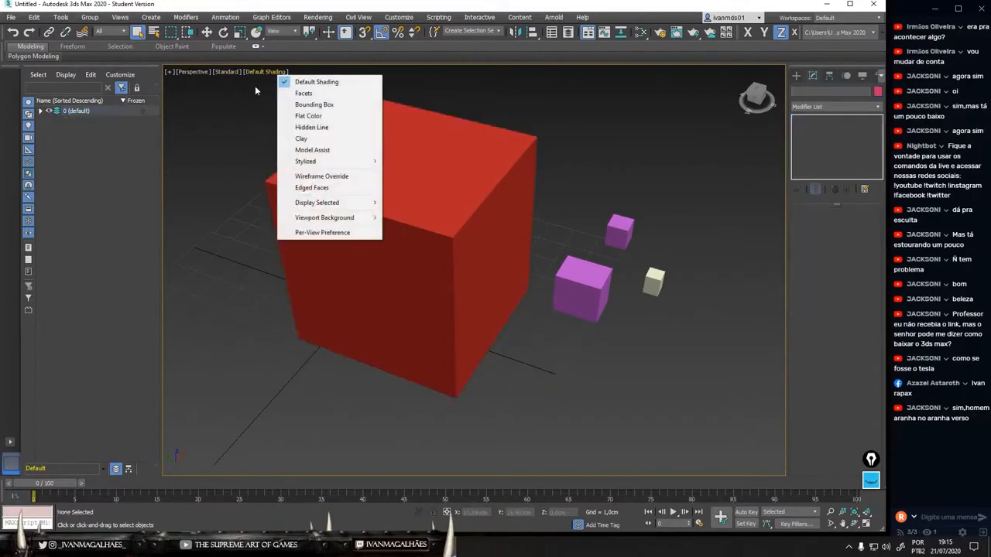
{"action": "left_click", "coordinate": [254, 85]}
{"action": "left_click", "coordinate": [445, 190]}
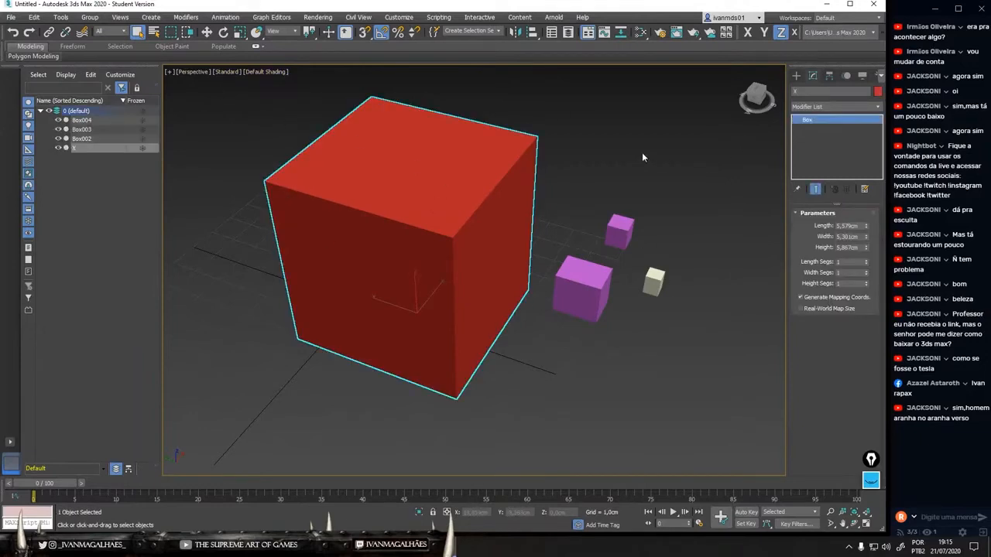
{"action": "left_click", "coordinate": [279, 72]}
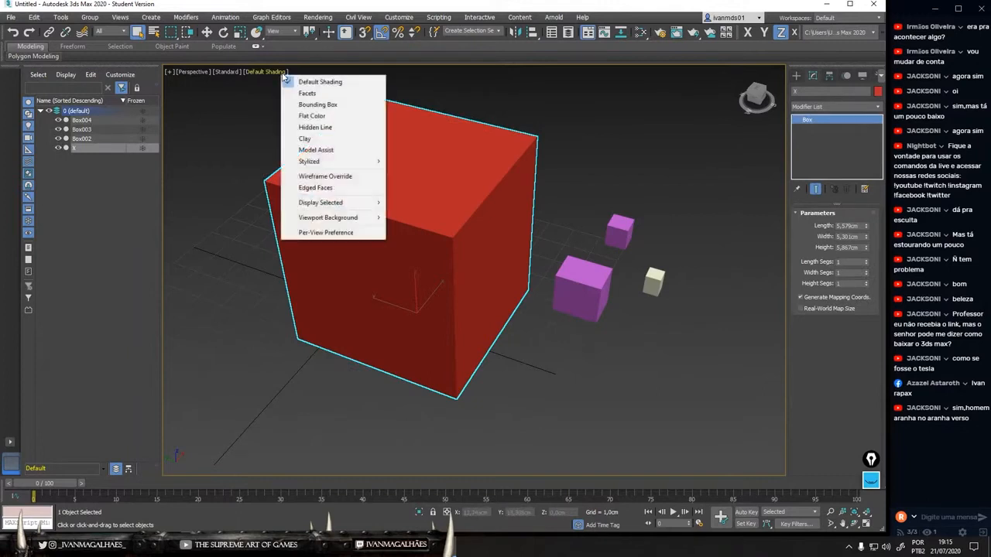
{"action": "left_click", "coordinate": [251, 110]}
{"action": "left_click", "coordinate": [250, 110]}
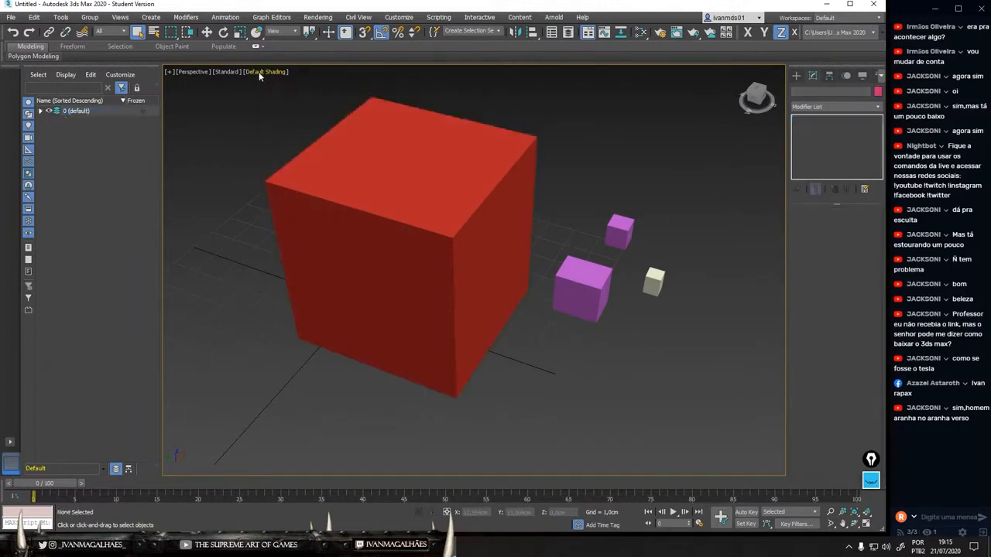
Step: Turn on Edged Faces with nothing selected, check it in the viewport's shading options, and turn it off again
{"action": "key", "text": "F4"}
{"action": "left_click", "coordinate": [260, 71]}
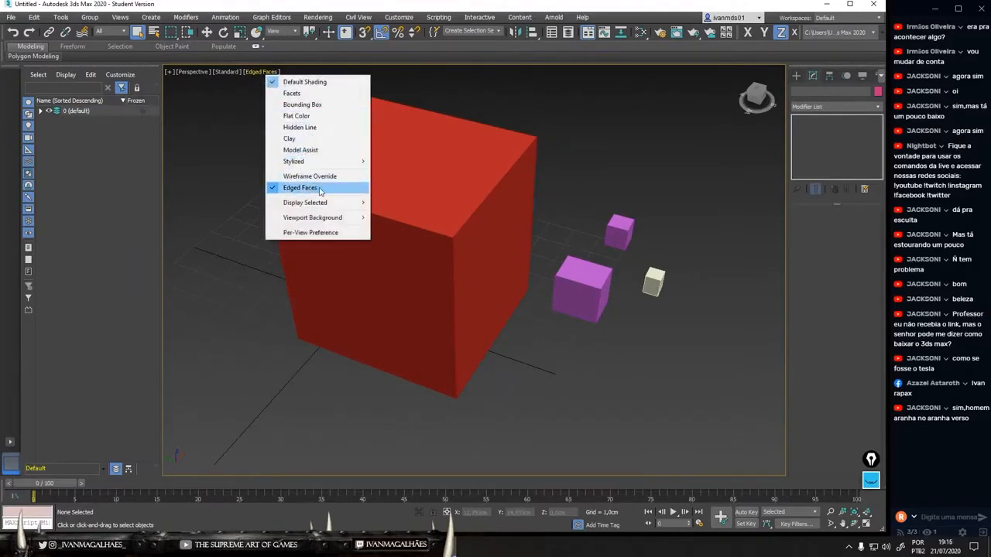
{"action": "left_click", "coordinate": [589, 140]}
{"action": "key", "text": "F4"}
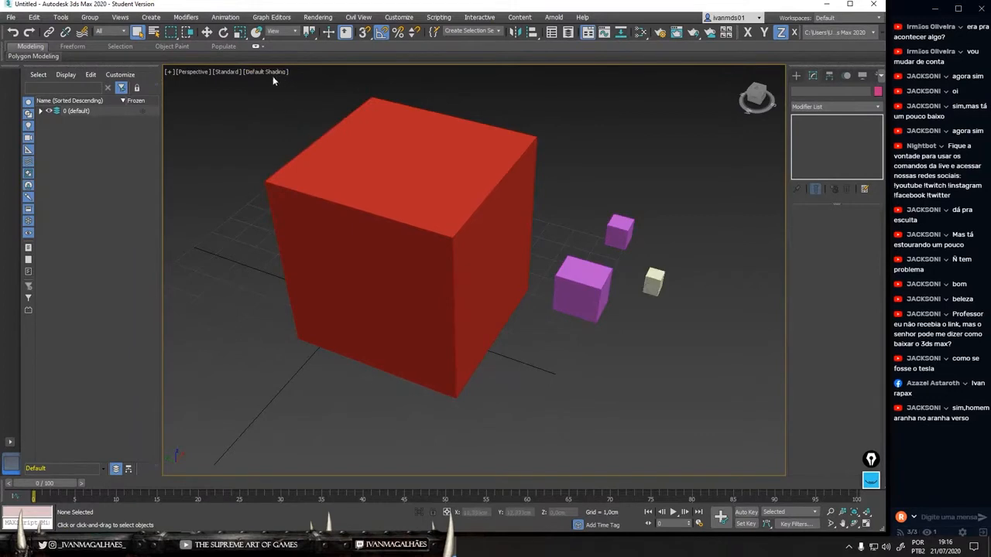
Step: Turn on Edged Faces in the perspective viewport, then deselect and reselect the red box
{"action": "left_click", "coordinate": [388, 179]}
{"action": "key", "text": "F4"}
{"action": "left_click", "coordinate": [579, 173]}
{"action": "left_click", "coordinate": [502, 176]}
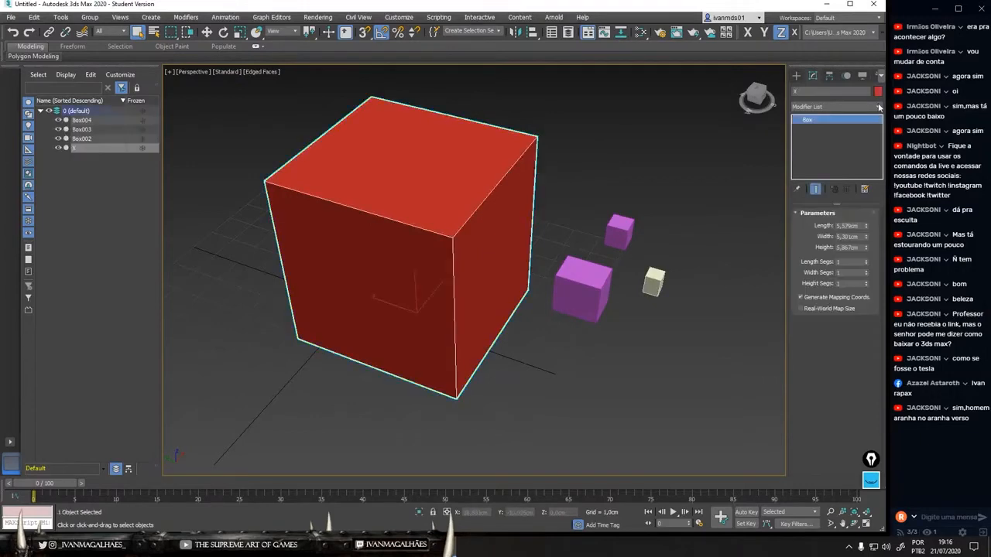
Step: Change the red box's object color to a light gray custom color and clear the selection
{"action": "left_click", "coordinate": [877, 92]}
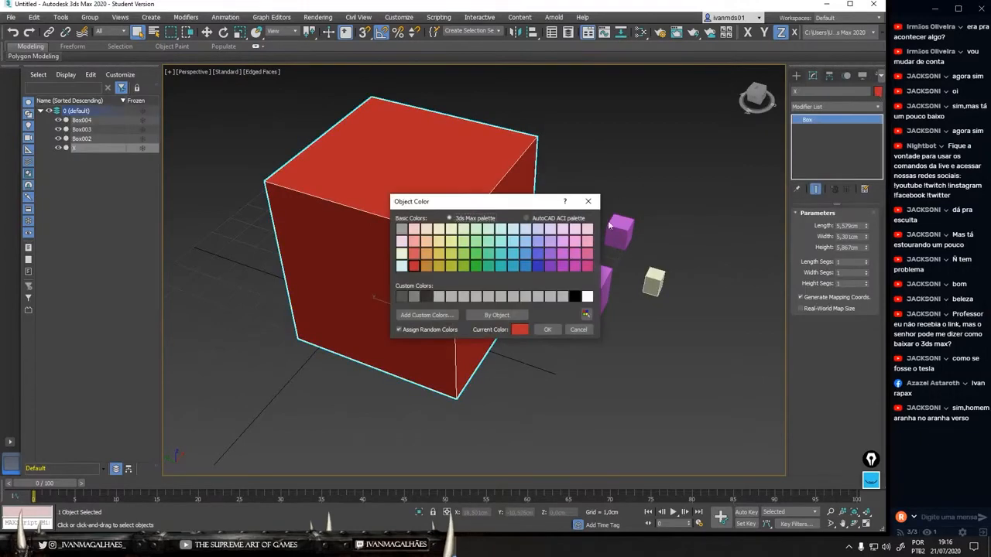
{"action": "left_click", "coordinate": [550, 297]}
{"action": "left_click", "coordinate": [550, 329]}
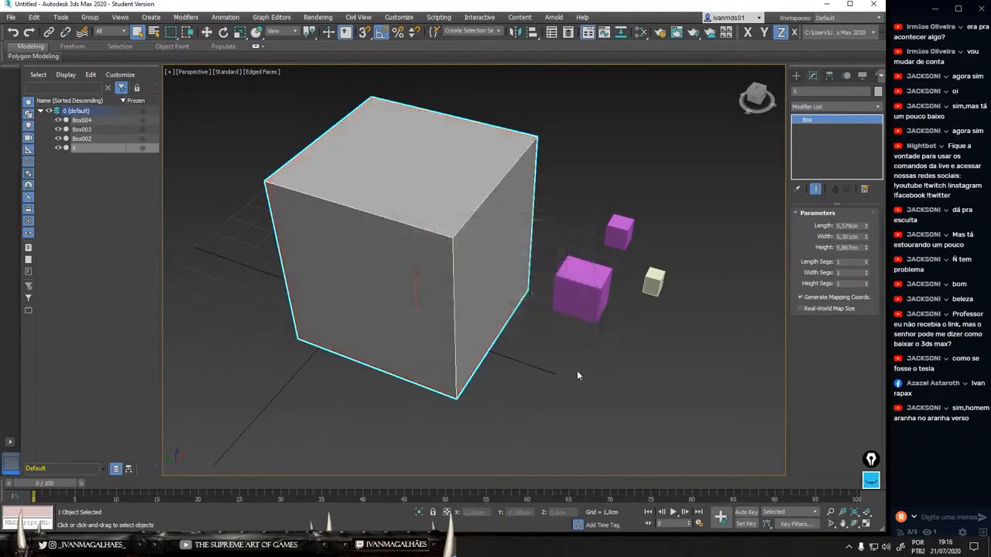
{"action": "left_click", "coordinate": [587, 386]}
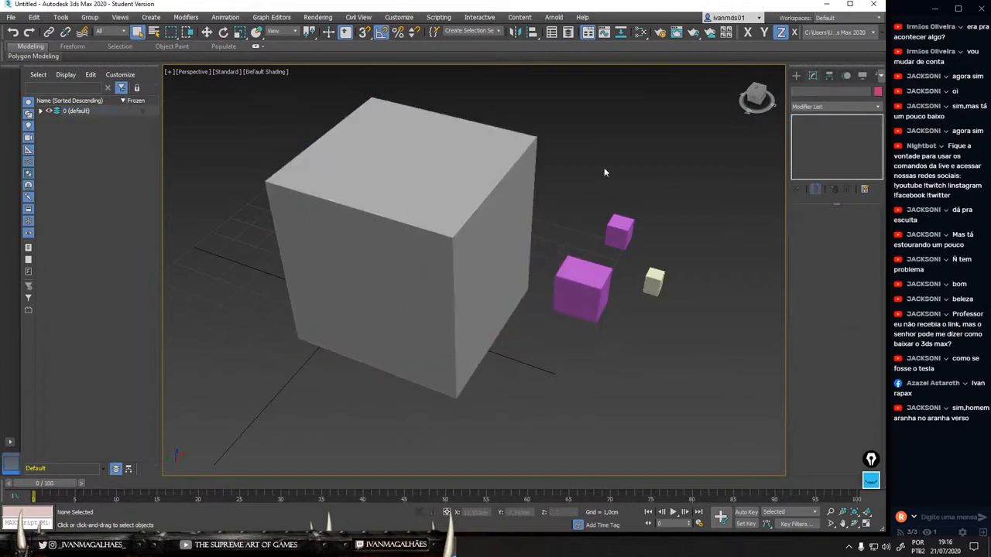
Step: Inspect the large gray box up close in Default Shading and select it
{"action": "scroll", "coordinate": [454, 204], "scroll_direction": "up", "scroll_amount": 6}
{"action": "scroll", "coordinate": [457, 206], "scroll_direction": "down", "scroll_amount": 5}
{"action": "scroll", "coordinate": [474, 218], "scroll_direction": "up", "scroll_amount": 3}
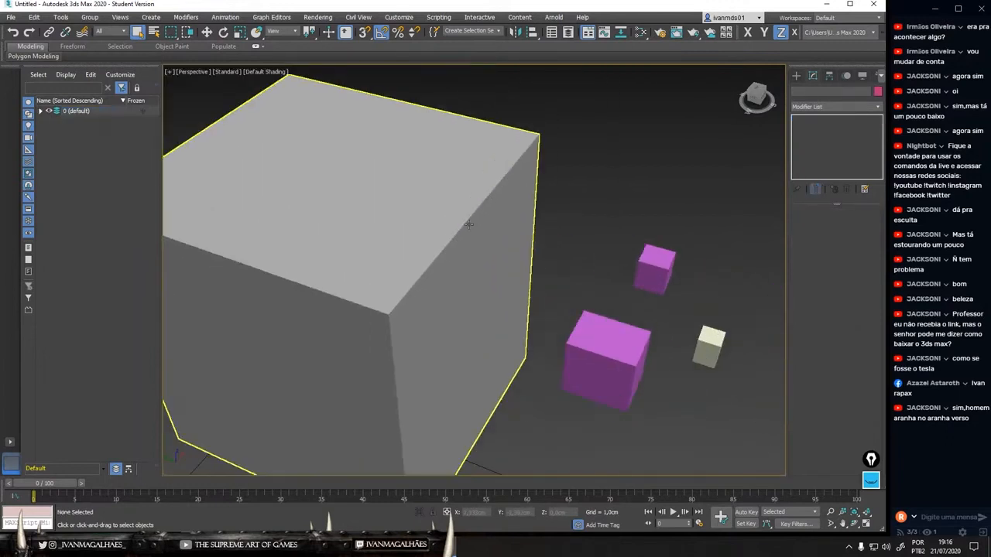
{"action": "scroll", "coordinate": [479, 223], "scroll_direction": "down", "scroll_amount": 3}
{"action": "left_click", "coordinate": [487, 225]}
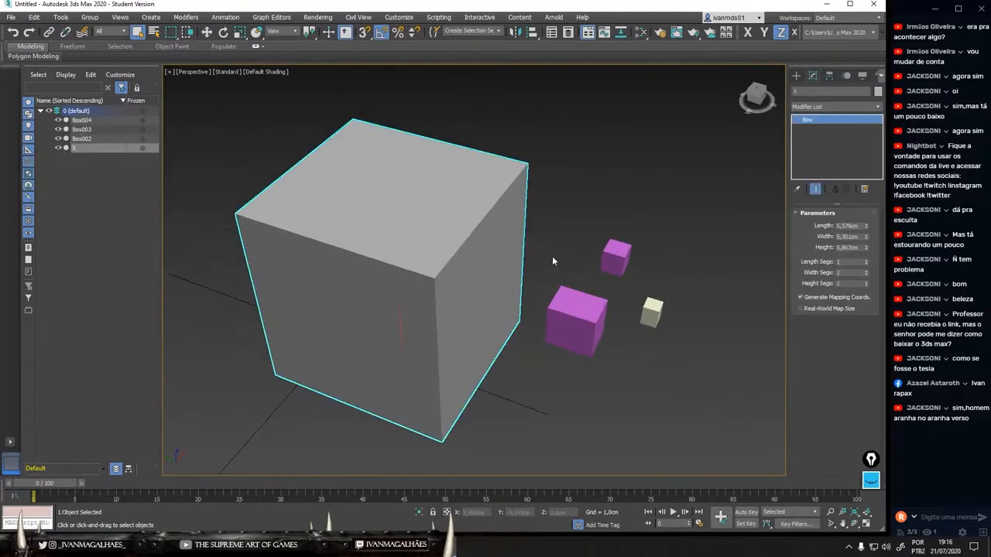
Step: Switch repeatedly between Edged Faces and Default Shading to compare the gray box's edges
{"action": "key", "text": "F4"}
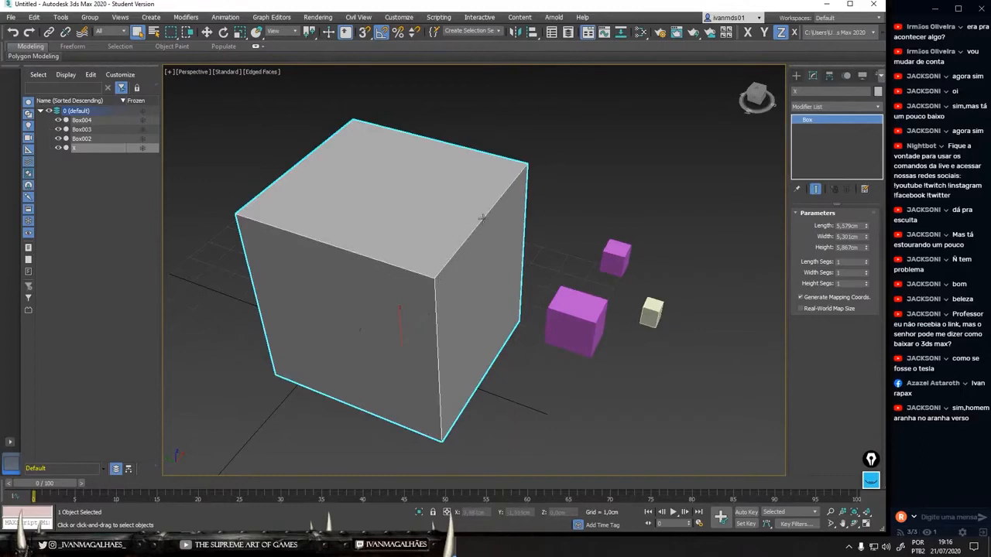
{"action": "key", "text": "F4"}
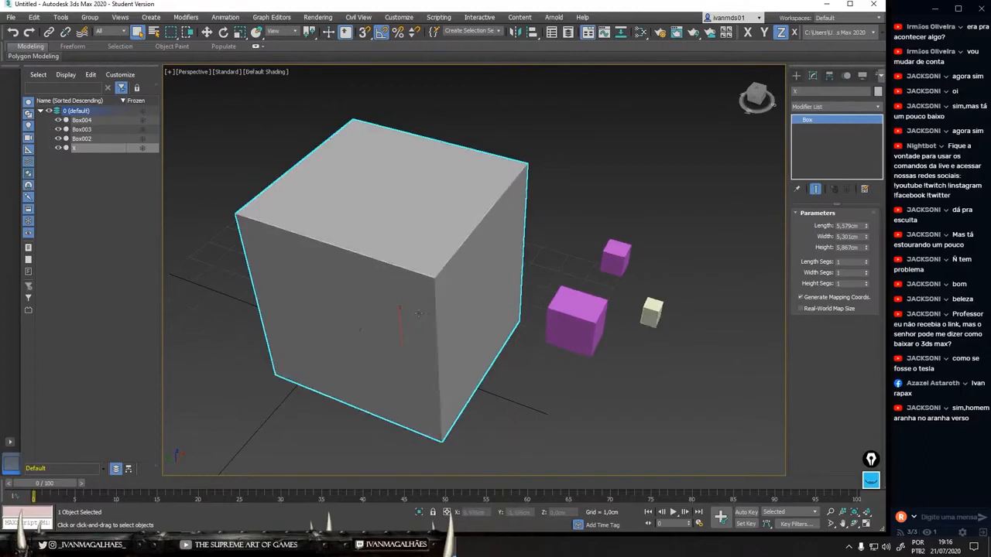
{"action": "key", "text": "F4"}
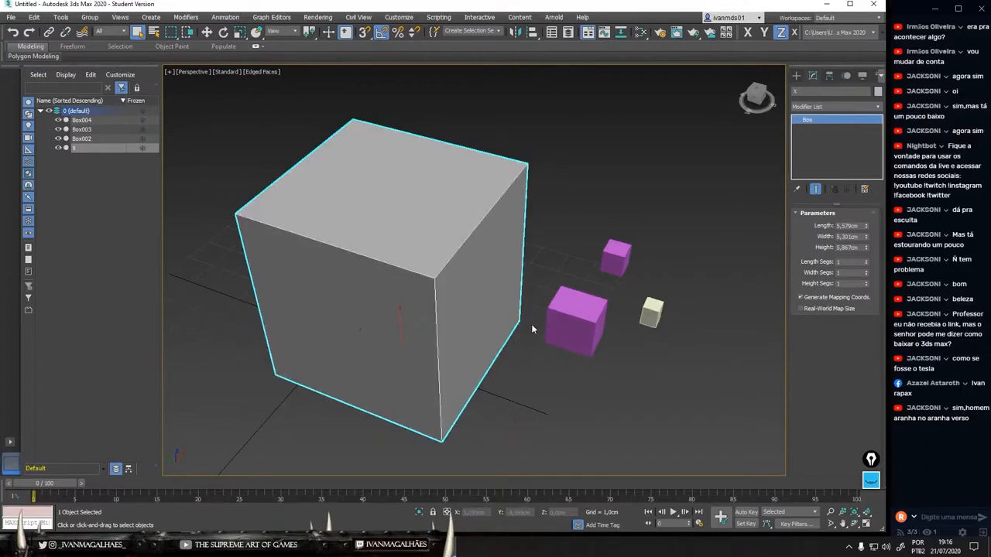
{"action": "key", "text": "F4"}
{"action": "key", "text": "F4"}
{"action": "key", "text": "F4"}
{"action": "key", "text": "F4"}
{"action": "key", "text": "F4"}
{"action": "key", "text": "F4"}
{"action": "key", "text": "F4"}
{"action": "key", "text": "F4"}
{"action": "key", "text": "F4"}
Step: Enable Edged Faces from the viewport's shading options and switch the viewport to Wireframe Override
{"action": "left_click", "coordinate": [273, 72]}
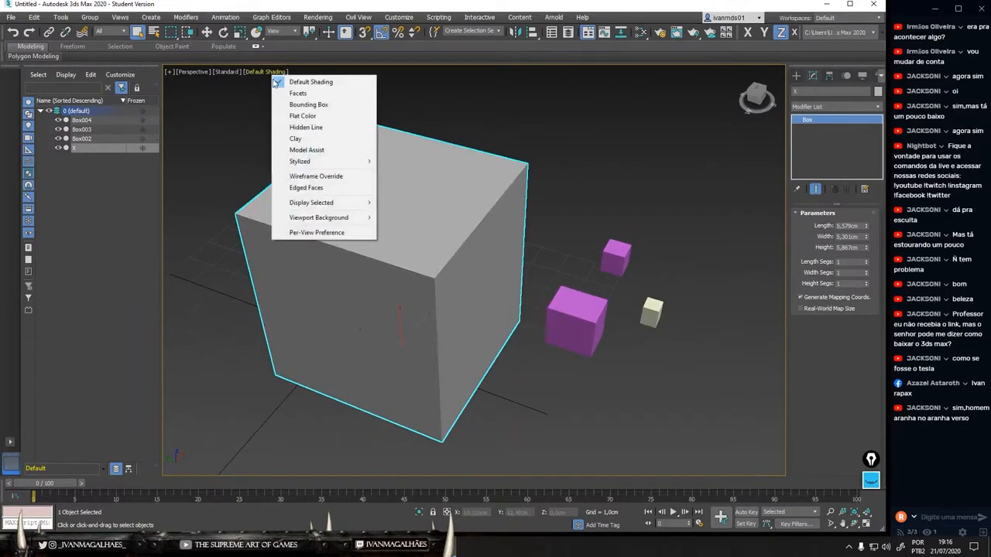
{"action": "left_click", "coordinate": [310, 187]}
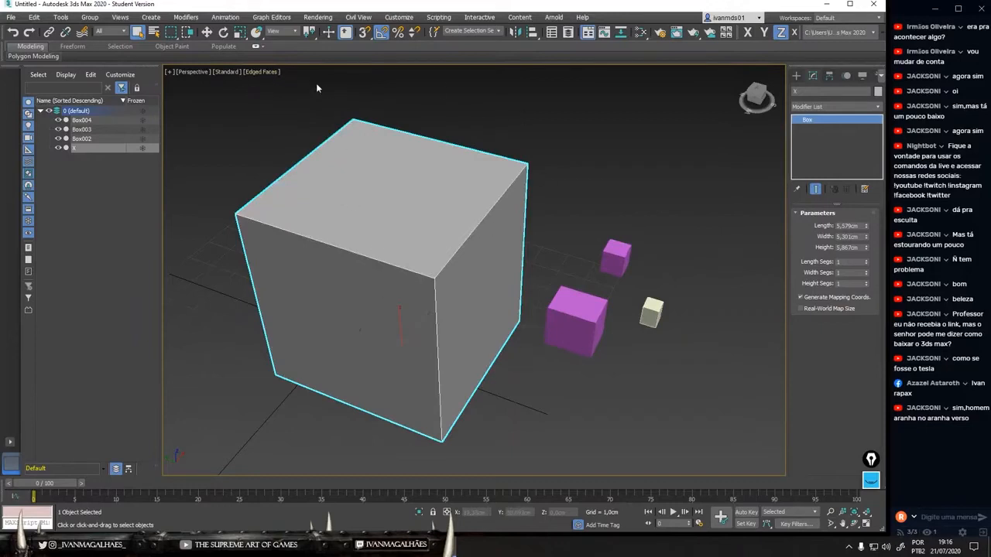
{"action": "left_click", "coordinate": [263, 72]}
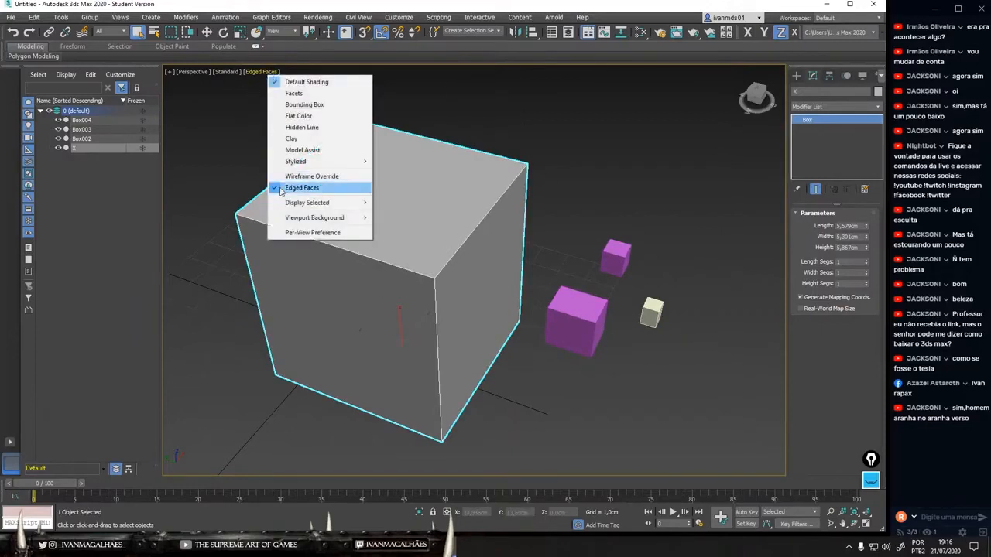
{"action": "left_click", "coordinate": [341, 182]}
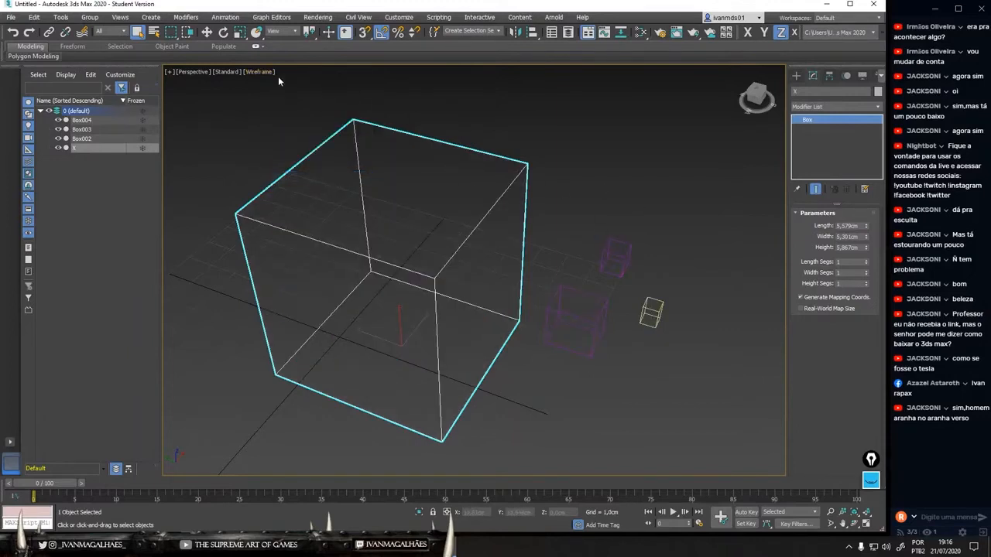
Step: Toggle the viewport repeatedly between shaded and wireframe display and view the wireframe box from another angle
{"action": "key", "text": "F3"}
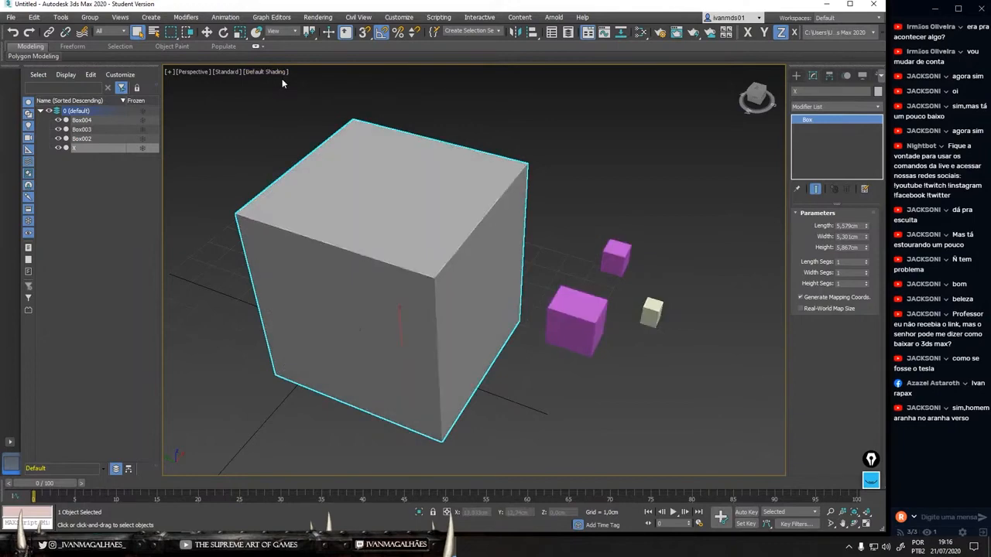
{"action": "key", "text": "F3"}
{"action": "key", "text": "F3"}
{"action": "key", "text": "F3"}
{"action": "key", "text": "F3"}
{"action": "key", "text": "F3"}
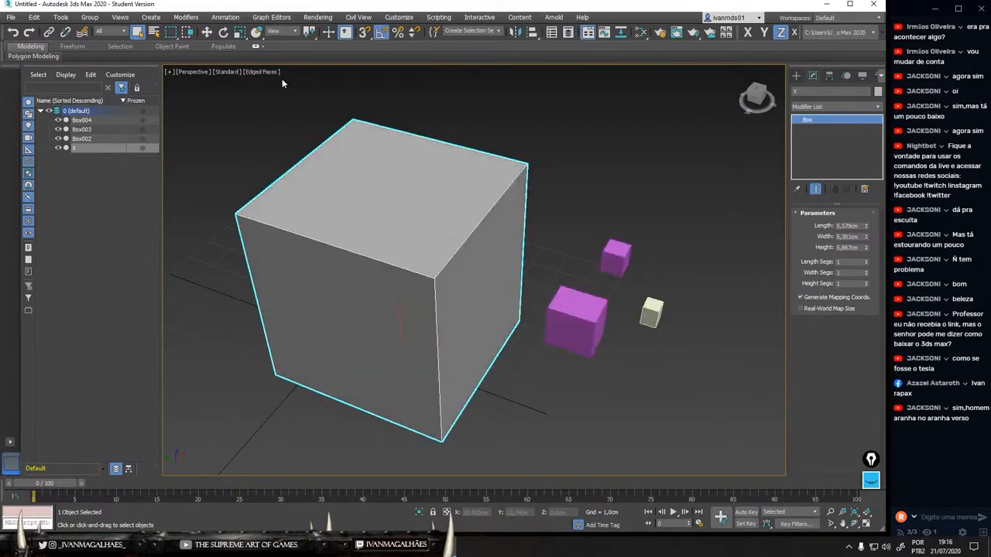
{"action": "key", "text": "F3"}
{"action": "key", "text": "F3"}
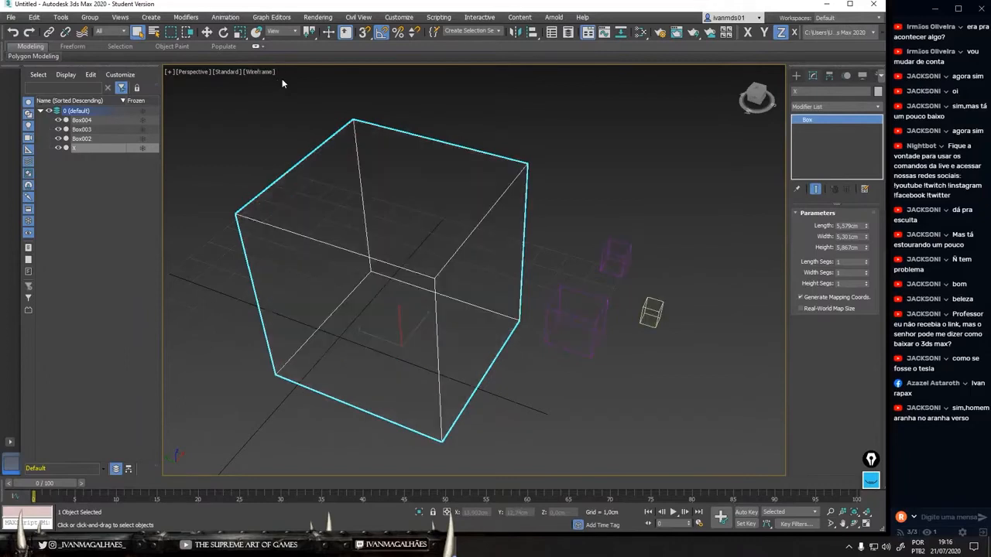
{"action": "middle_click_drag", "start_coordinate": [454, 162], "coordinate": [455, 196], "text": "alt"}
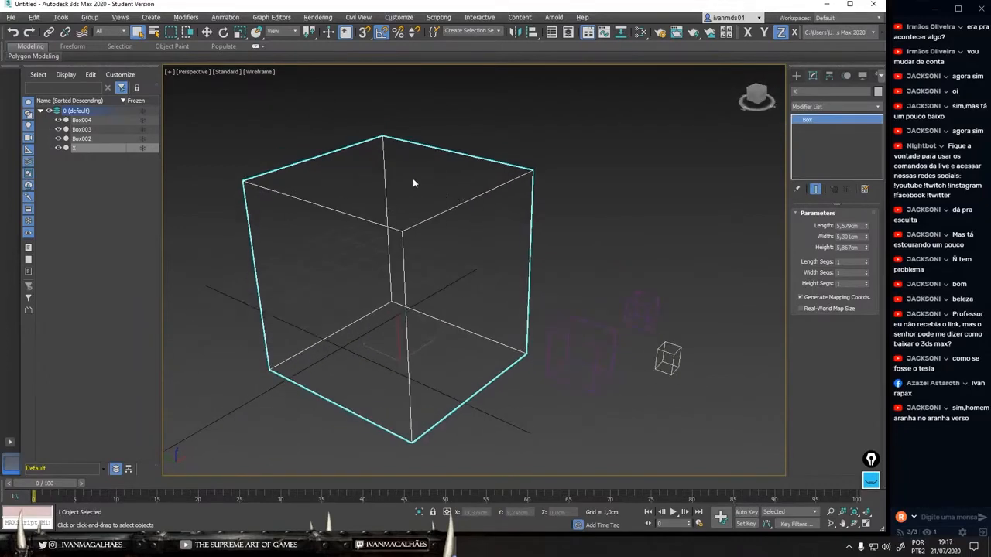
Step: Return the perspective viewport from wireframe to Default Shading
{"action": "left_click", "coordinate": [257, 71]}
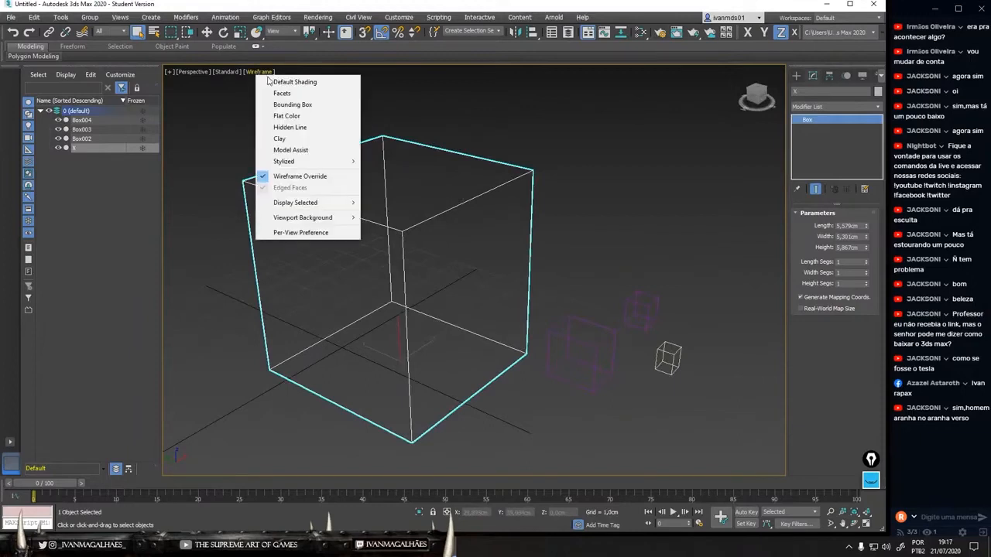
{"action": "left_click", "coordinate": [300, 81]}
{"action": "middle_click_drag", "start_coordinate": [663, 171], "coordinate": [616, 178], "text": "alt"}
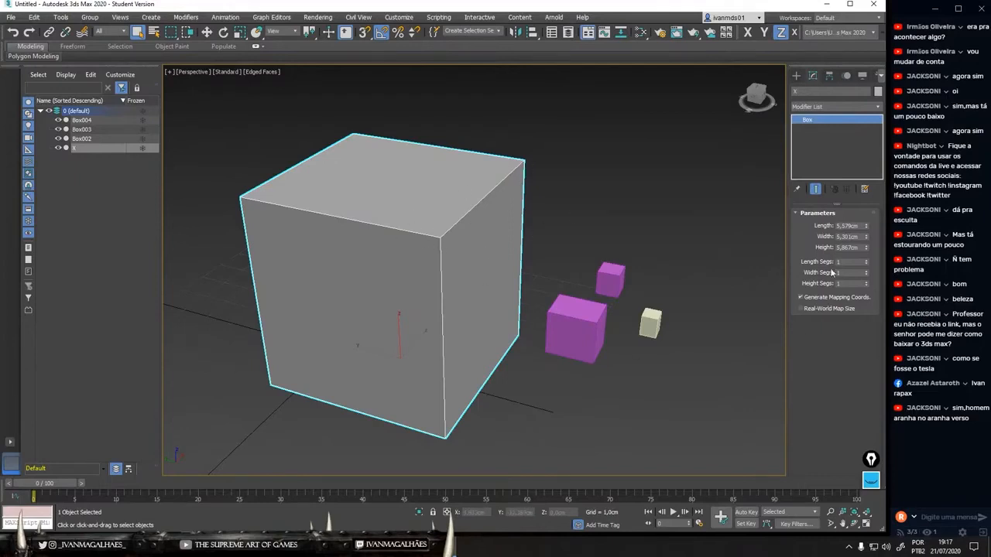
Step: Set the gray box's length segments to 2
{"action": "left_click_drag", "start_coordinate": [853, 262], "coordinate": [815, 275]}
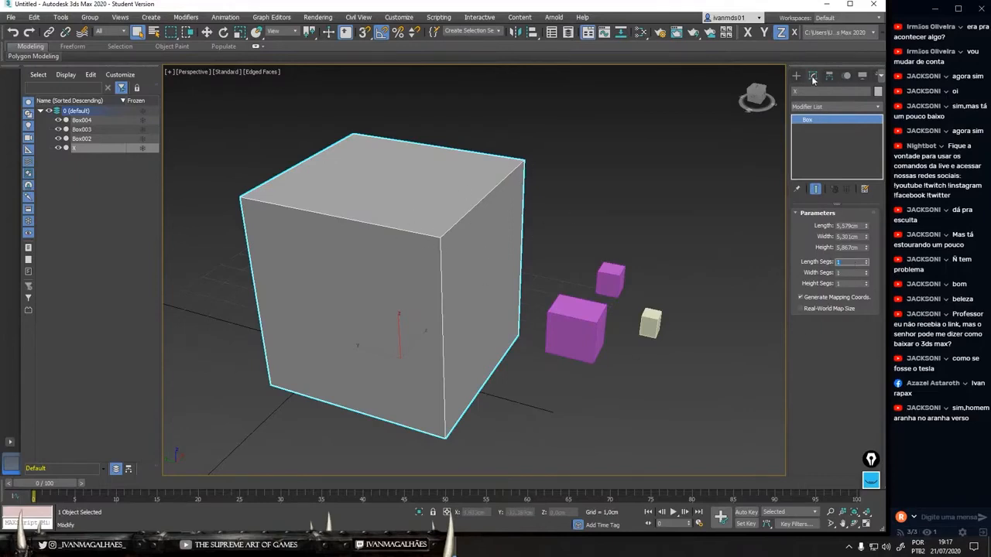
{"action": "left_click", "coordinate": [867, 261]}
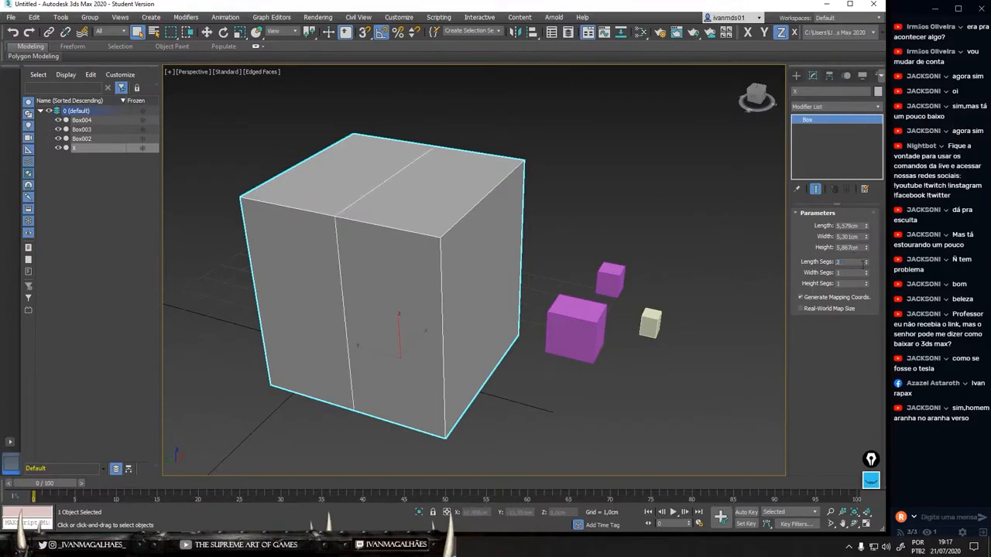
Step: Set the gray box's width segments and height segments to 2 each
{"action": "left_click", "coordinate": [867, 271]}
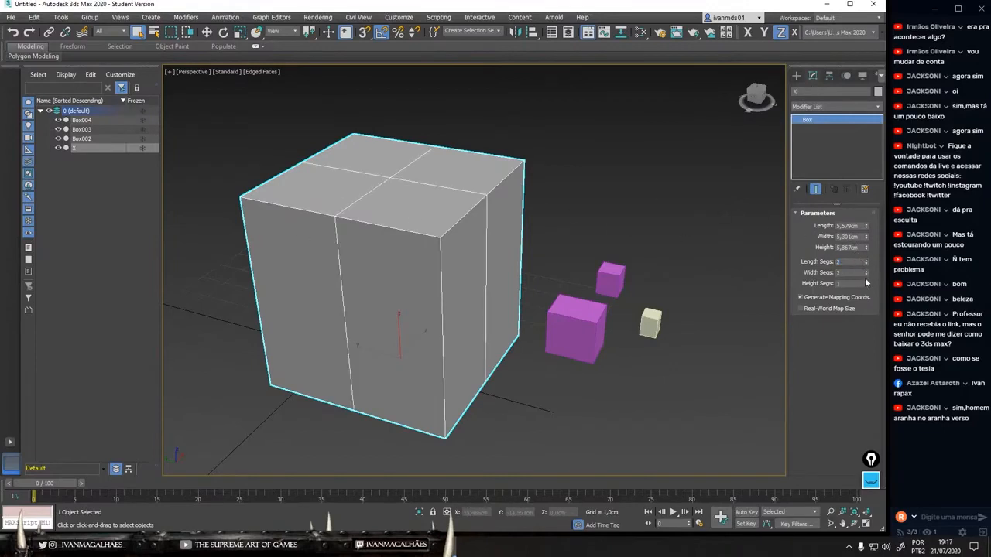
{"action": "left_click", "coordinate": [867, 284]}
{"action": "middle_click_drag", "start_coordinate": [658, 242], "coordinate": [618, 245], "text": "alt"}
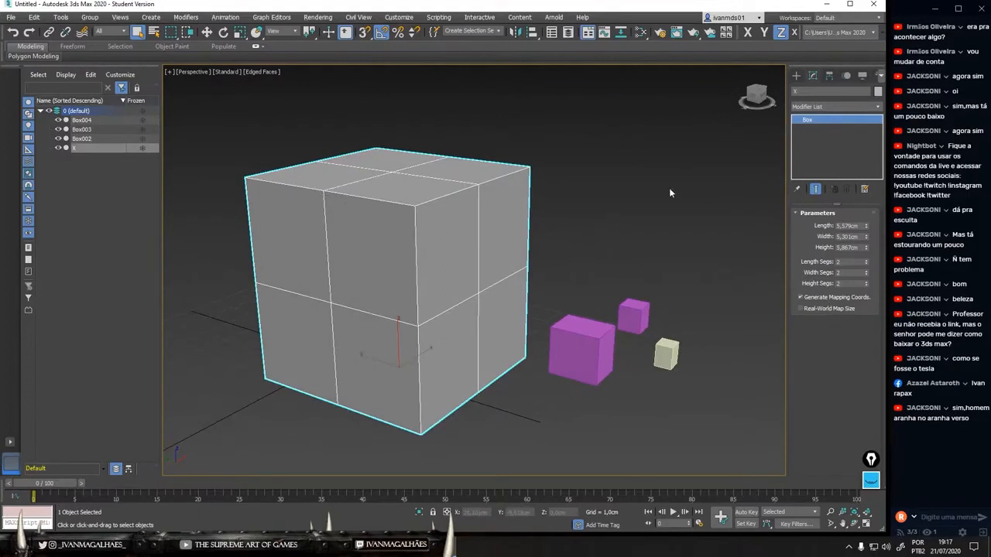
Step: Delete the three small boxes beside the gray box and select the gray box again
{"action": "middle_click_drag", "start_coordinate": [669, 190], "coordinate": [660, 217]}
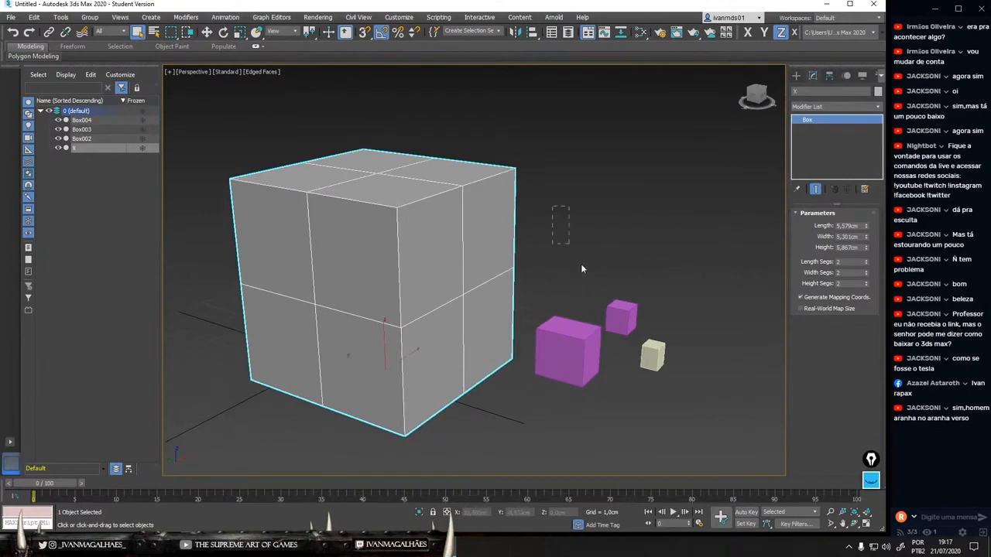
{"action": "left_click_drag", "start_coordinate": [580, 269], "coordinate": [725, 452]}
{"action": "key", "text": "Delete"}
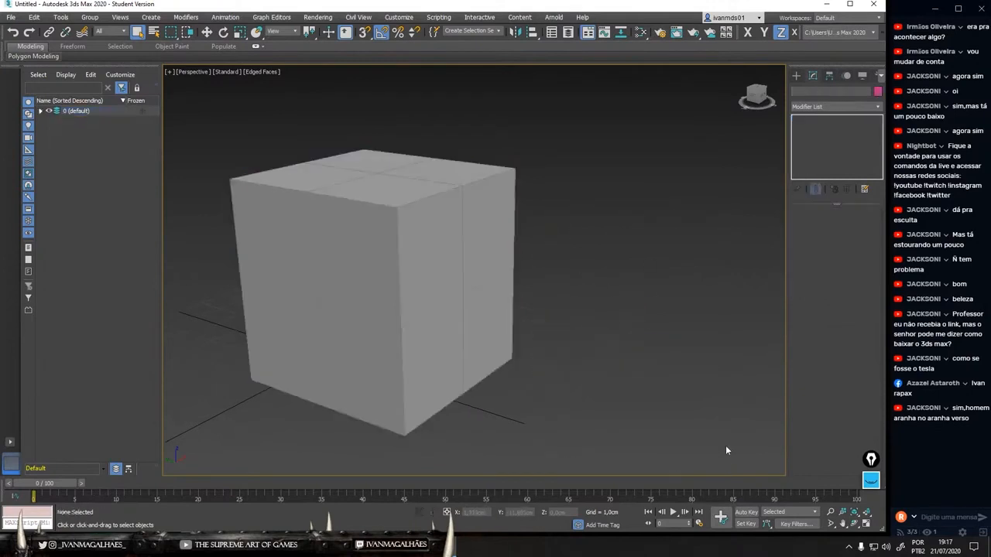
{"action": "left_click", "coordinate": [447, 201]}
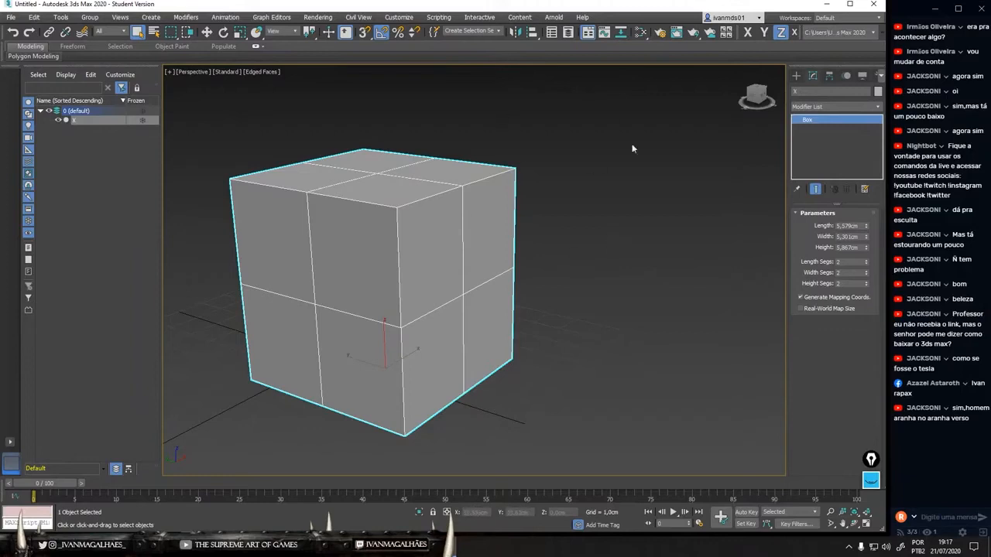
{"action": "middle_click_drag", "start_coordinate": [661, 220], "coordinate": [639, 235]}
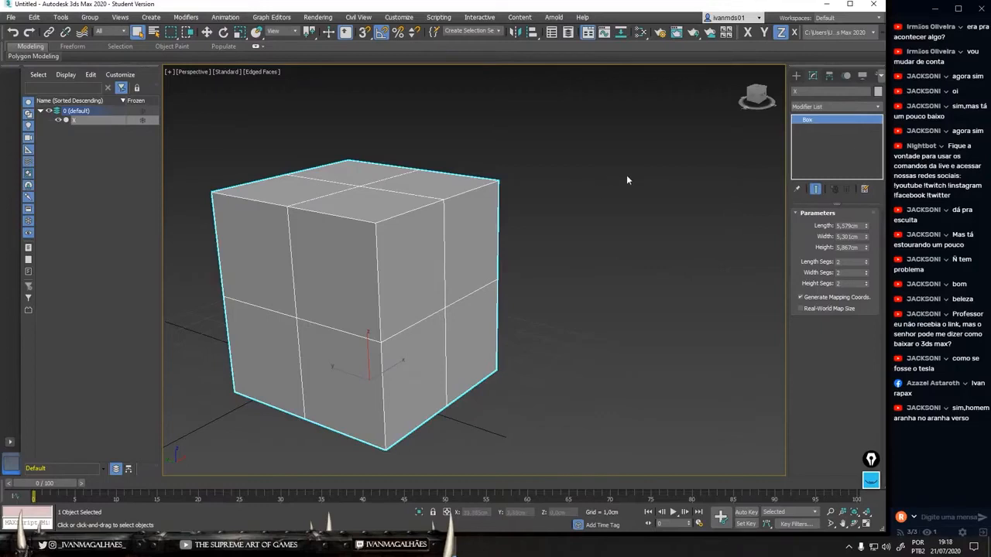
{"action": "middle_click_drag", "start_coordinate": [626, 179], "coordinate": [684, 141]}
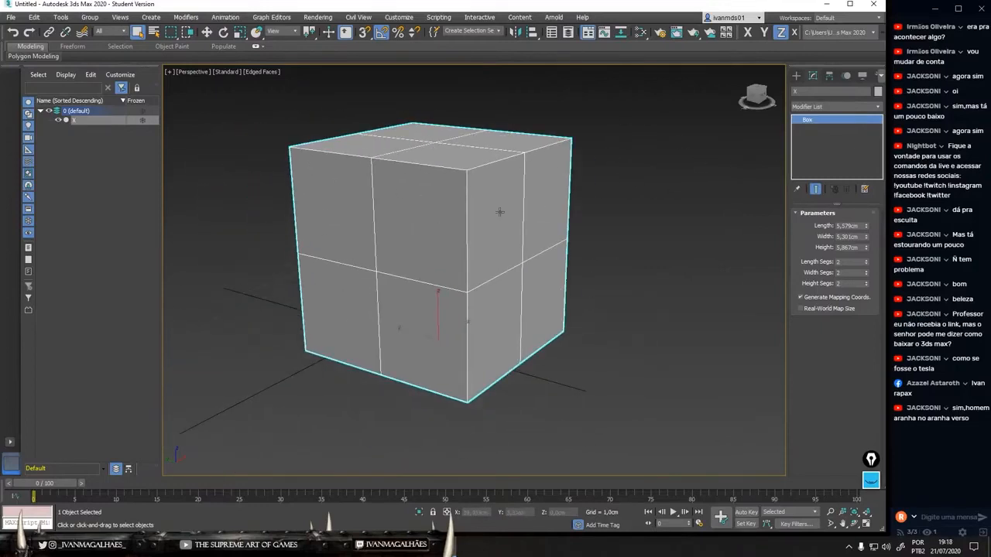
{"action": "middle_click_drag", "start_coordinate": [558, 174], "coordinate": [548, 215]}
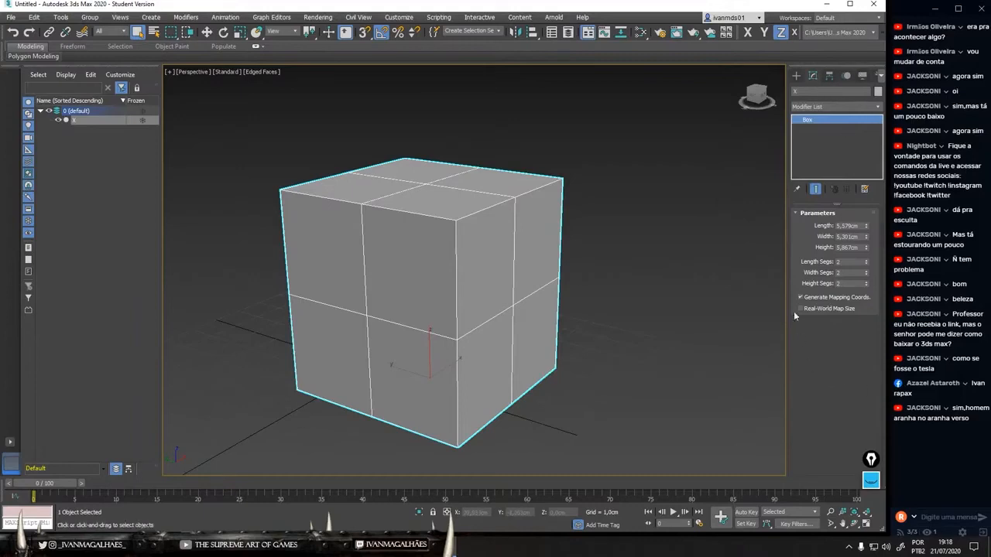
Step: Expand the modeling ribbon to view its Polygon Modeling tools and collapse it again, twice
{"action": "left_click", "coordinate": [256, 46]}
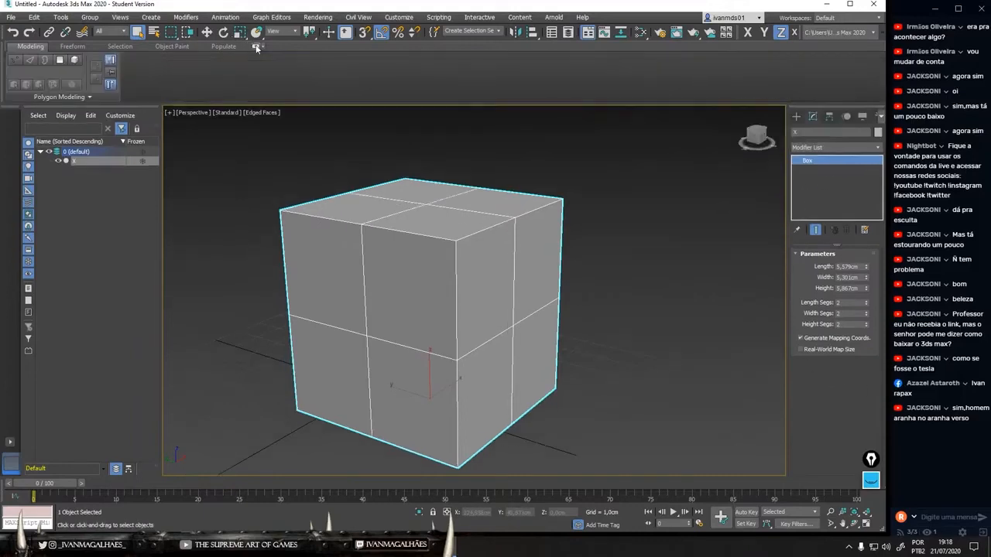
{"action": "left_click", "coordinate": [256, 46]}
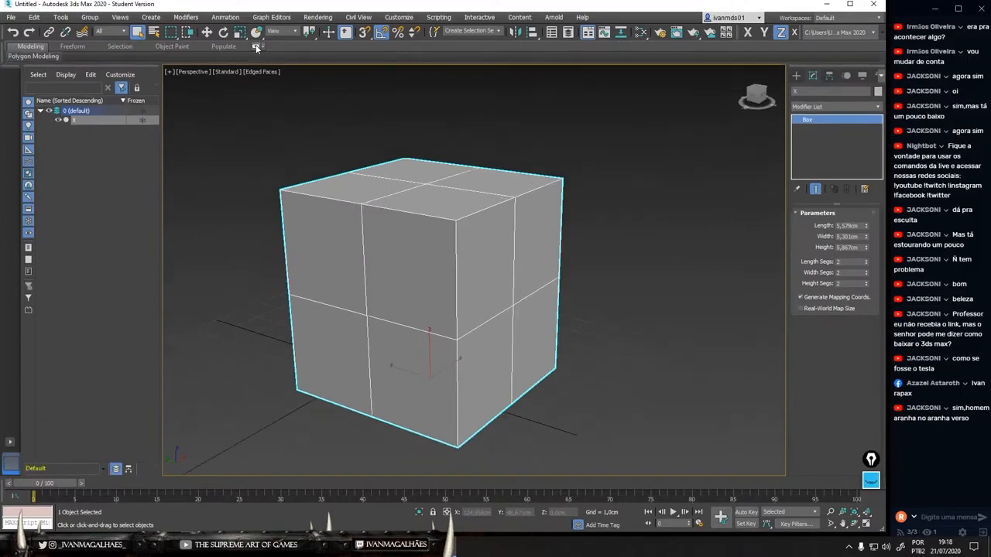
{"action": "left_click", "coordinate": [256, 46]}
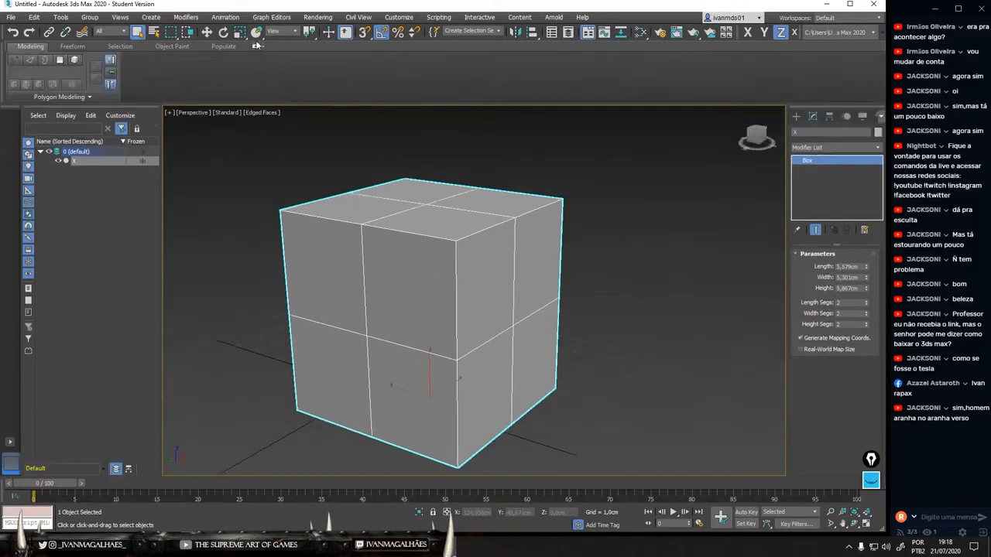
{"action": "left_click", "coordinate": [257, 46]}
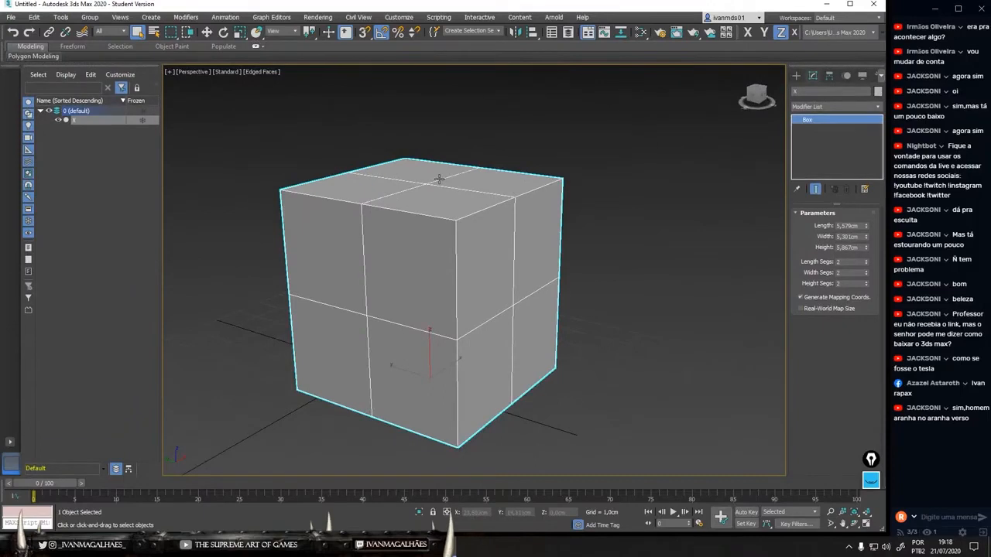
Step: Convert the segmented gray box to an Editable Poly
{"action": "middle_click_drag", "start_coordinate": [558, 117], "coordinate": [566, 103]}
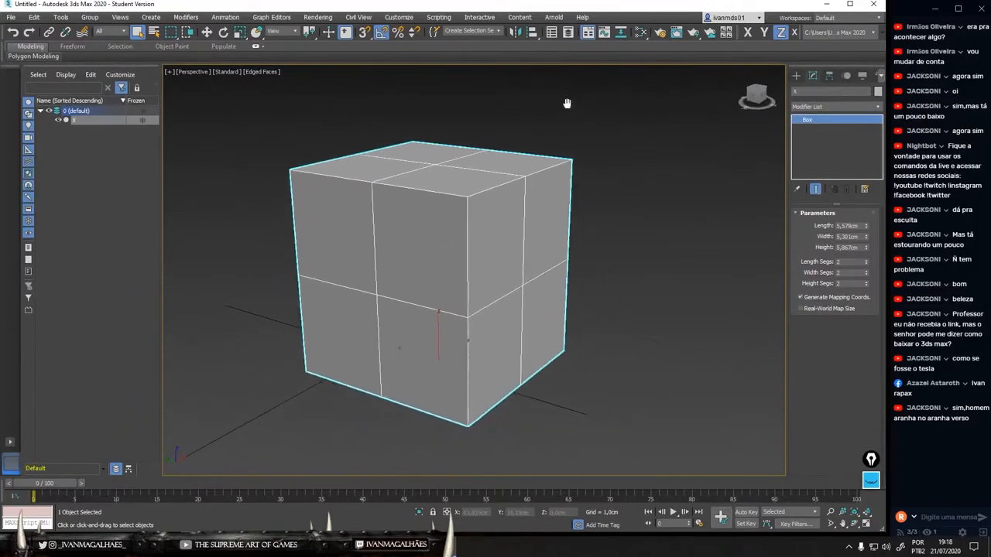
{"action": "middle_click_drag", "start_coordinate": [646, 208], "coordinate": [641, 216]}
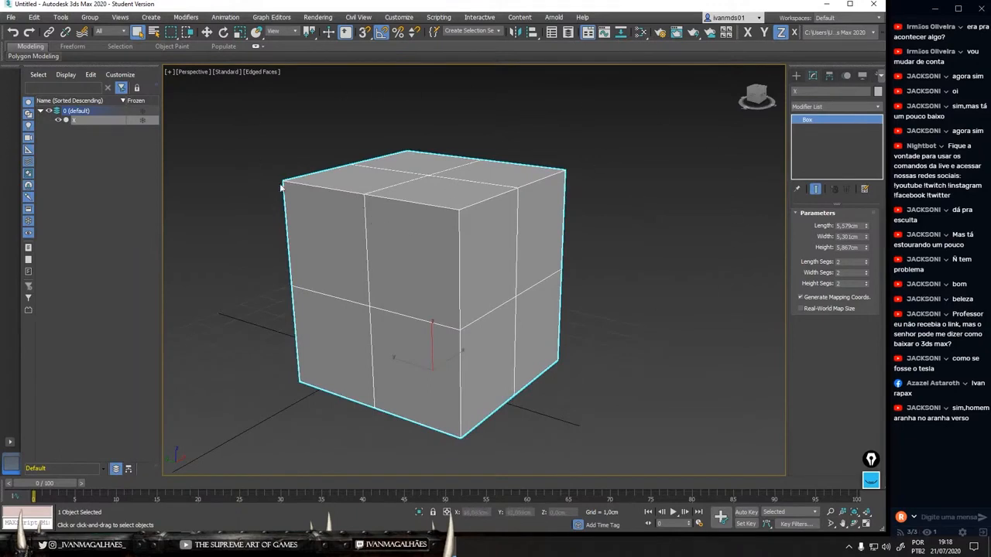
{"action": "right_click", "coordinate": [406, 175]}
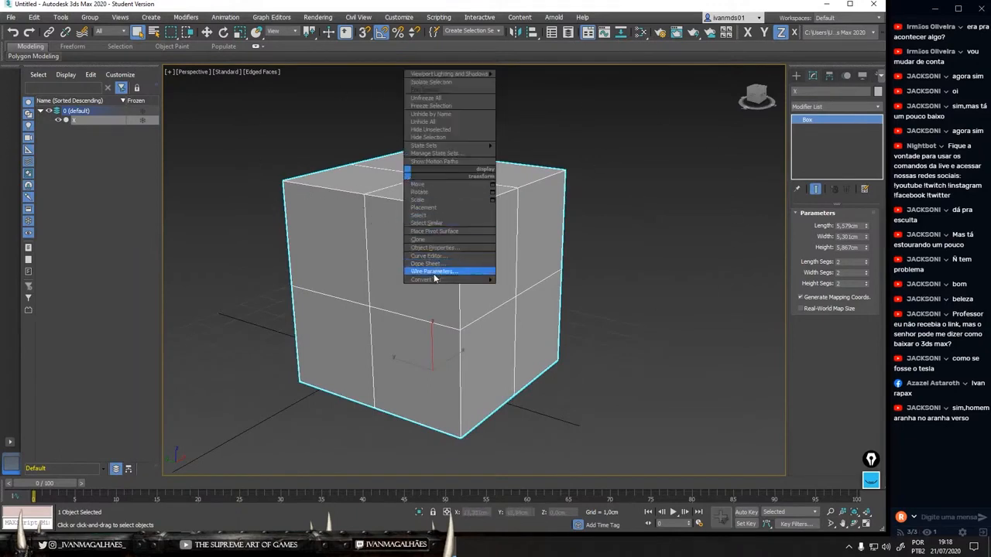
{"action": "mouse_move", "coordinate": [436, 280]}
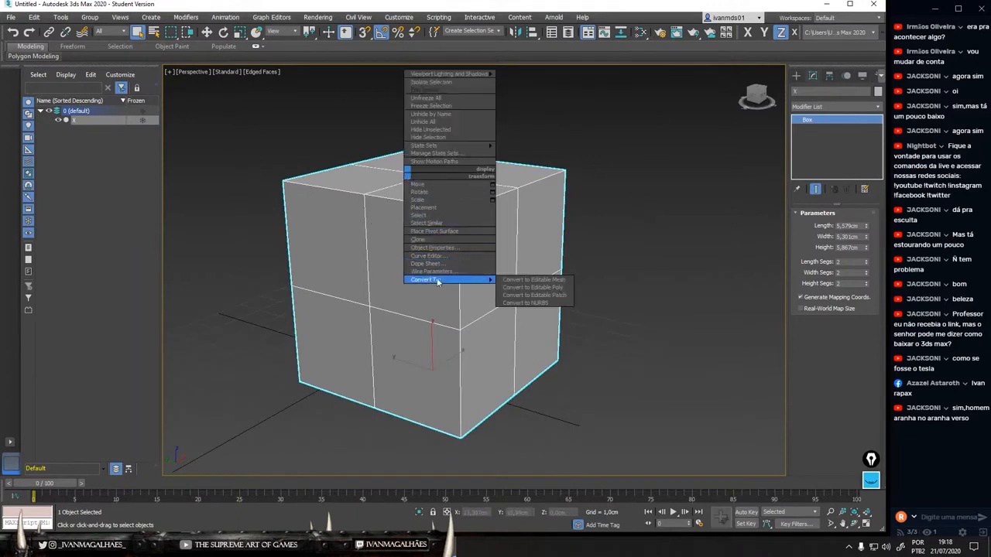
{"action": "left_click", "coordinate": [560, 287]}
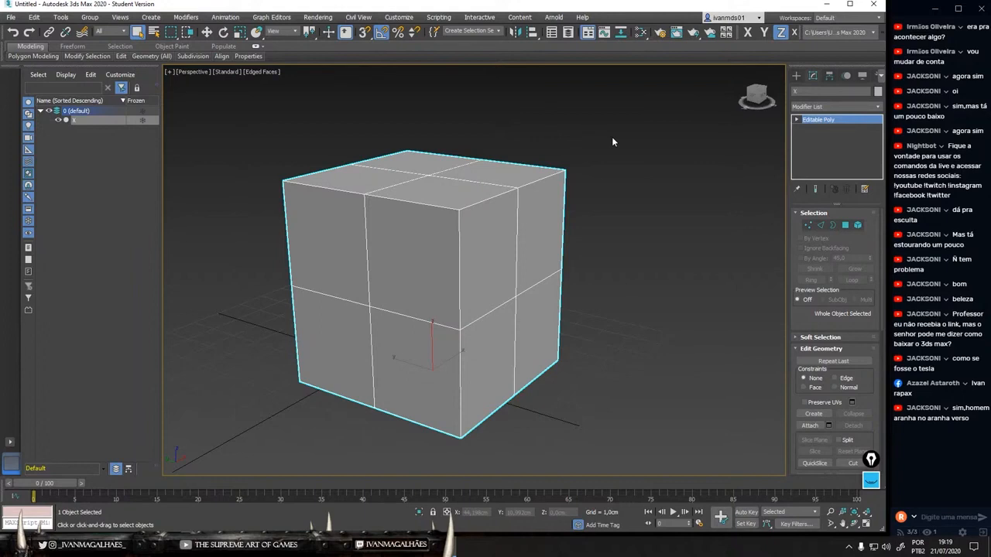
Step: Bring up the Standard Primitives object types available for creating a new object
{"action": "left_click", "coordinate": [796, 75]}
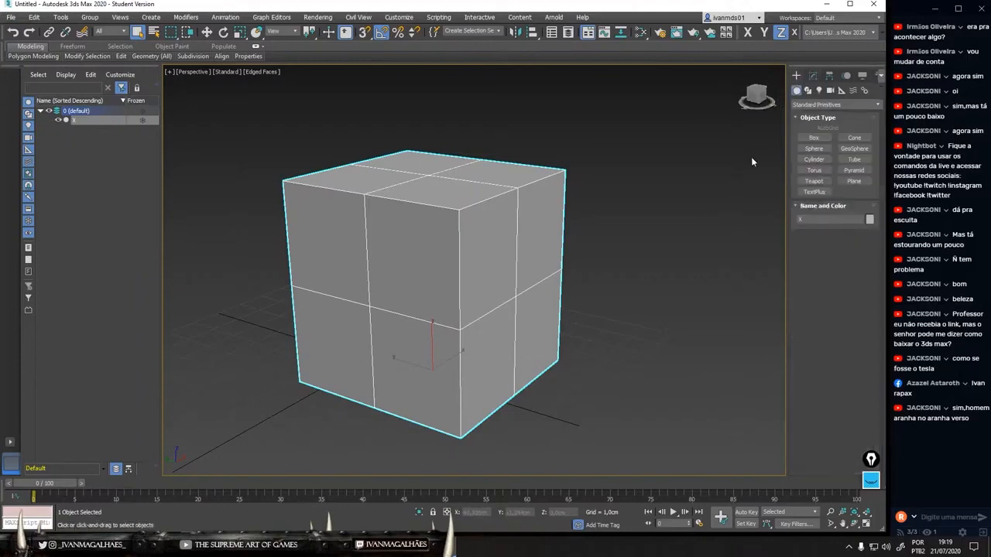
{"action": "middle_click_drag", "start_coordinate": [751, 162], "coordinate": [713, 164]}
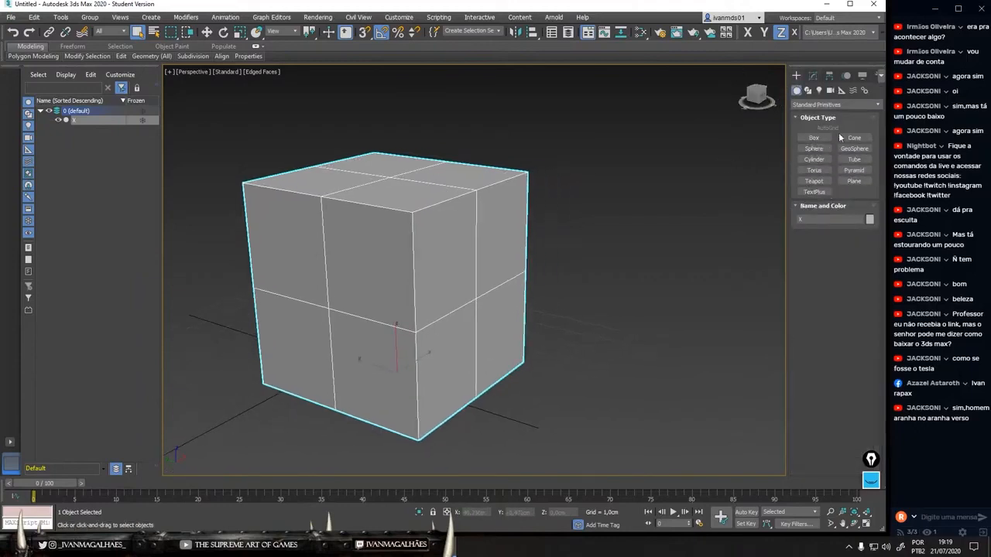